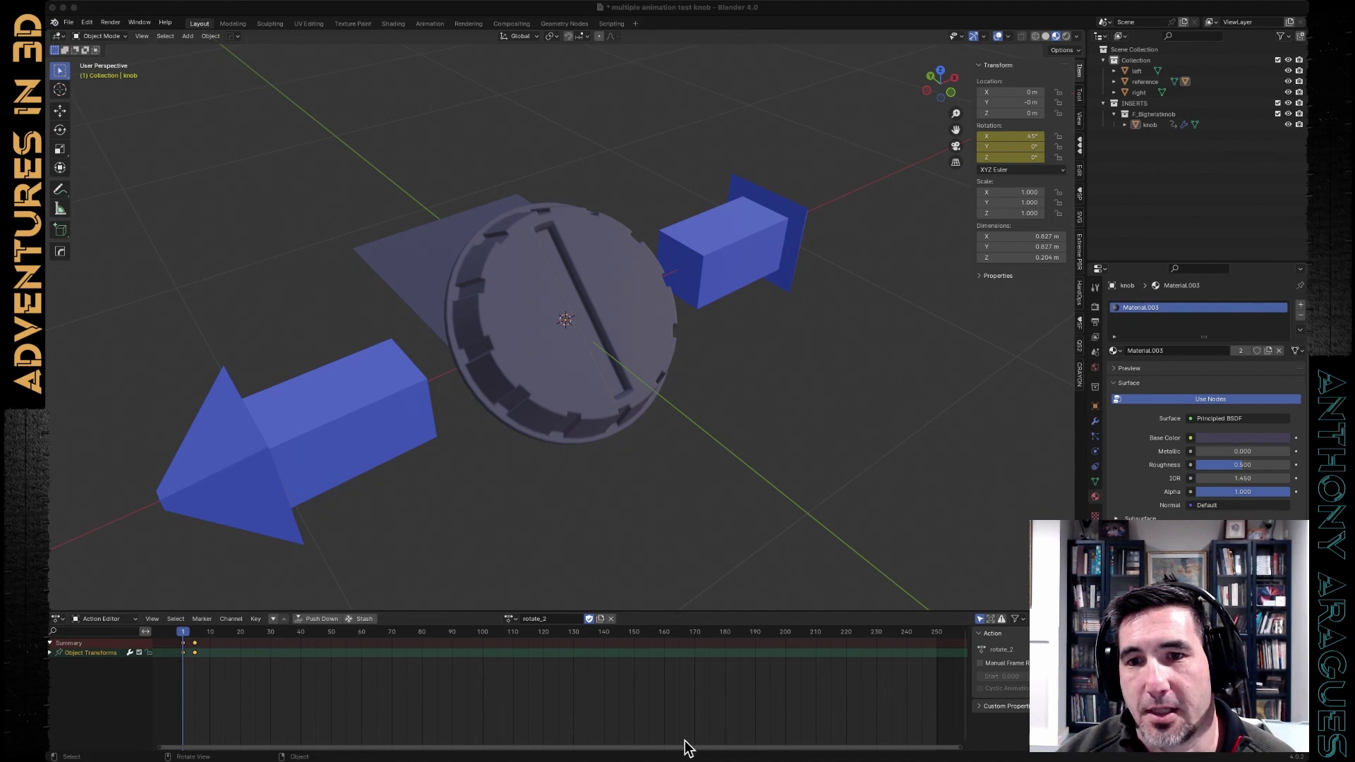
pyautogui.moveTo(536, 424); pyautogui.dragTo(601, 405, button='middle')
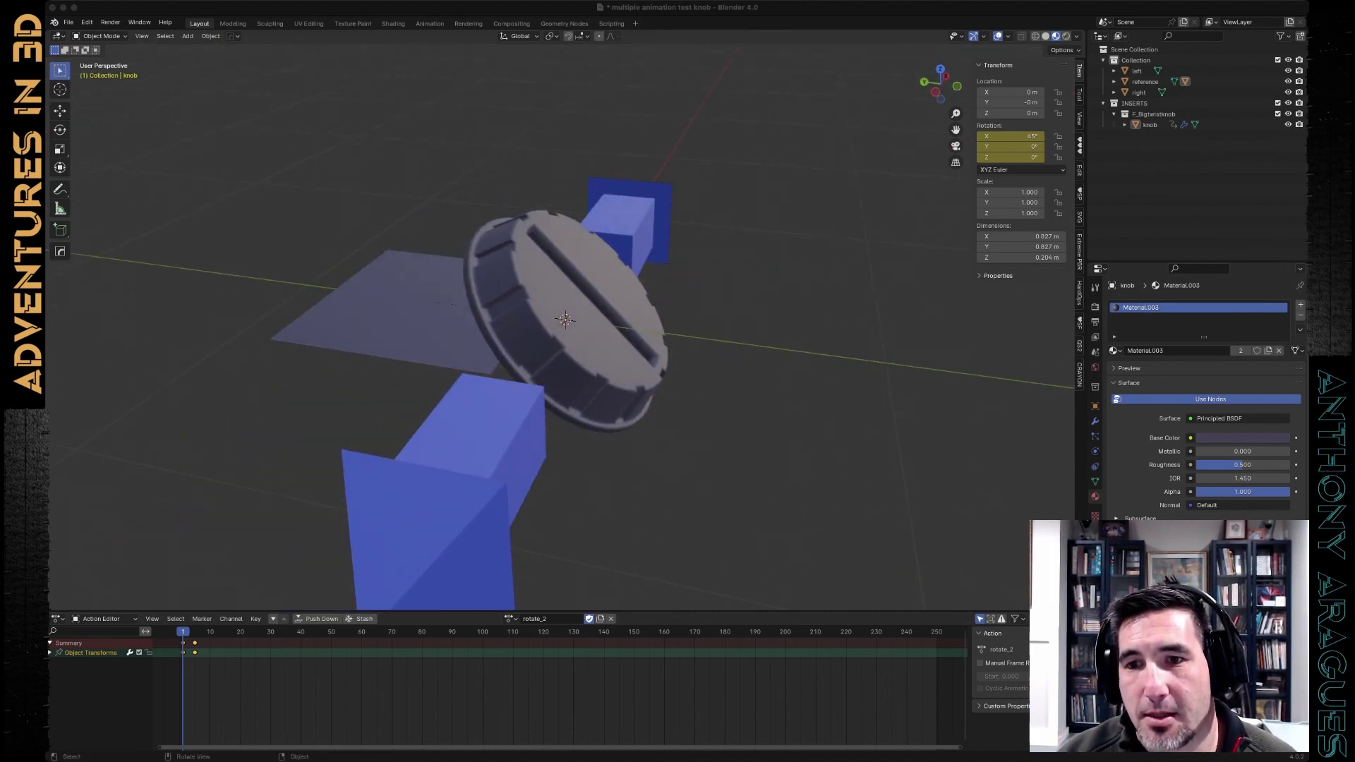
pyautogui.click(659, 669)
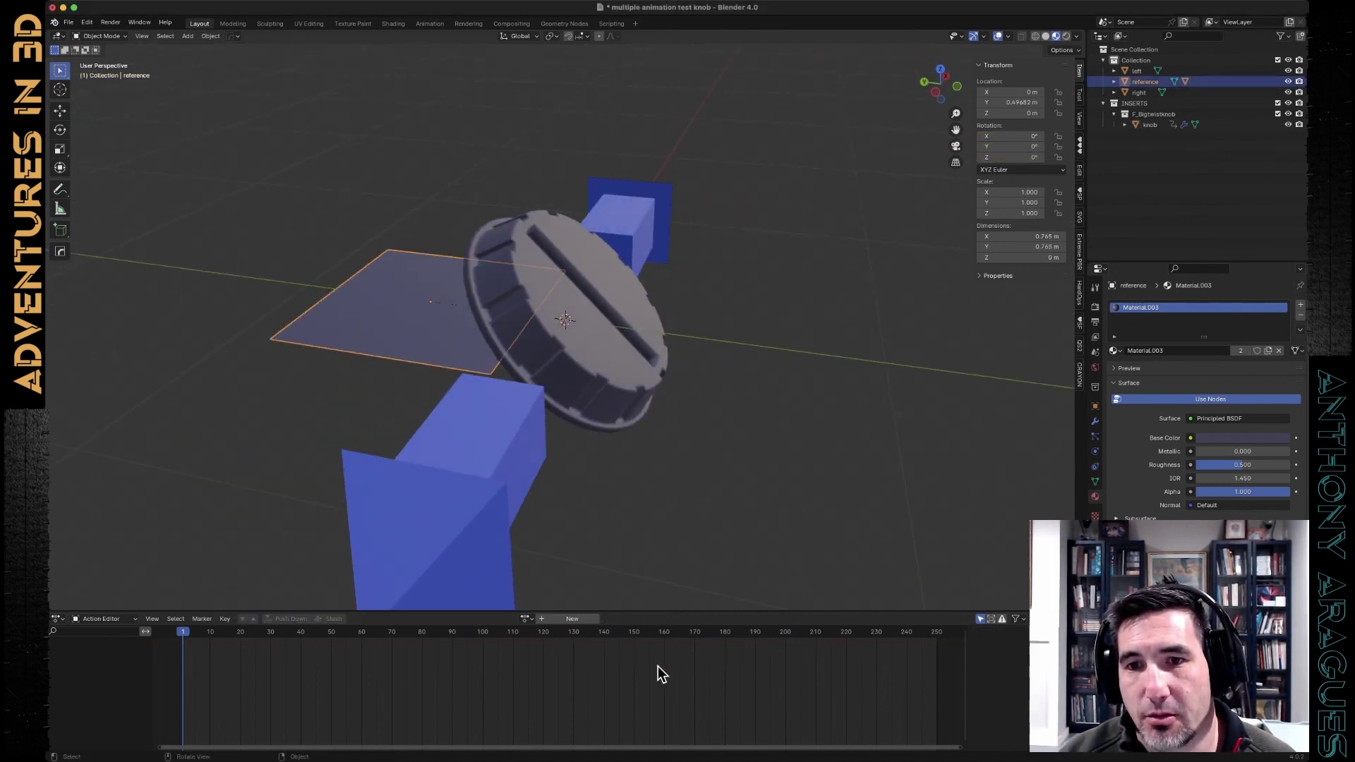
pyautogui.press('g')
pyautogui.press('Escape')
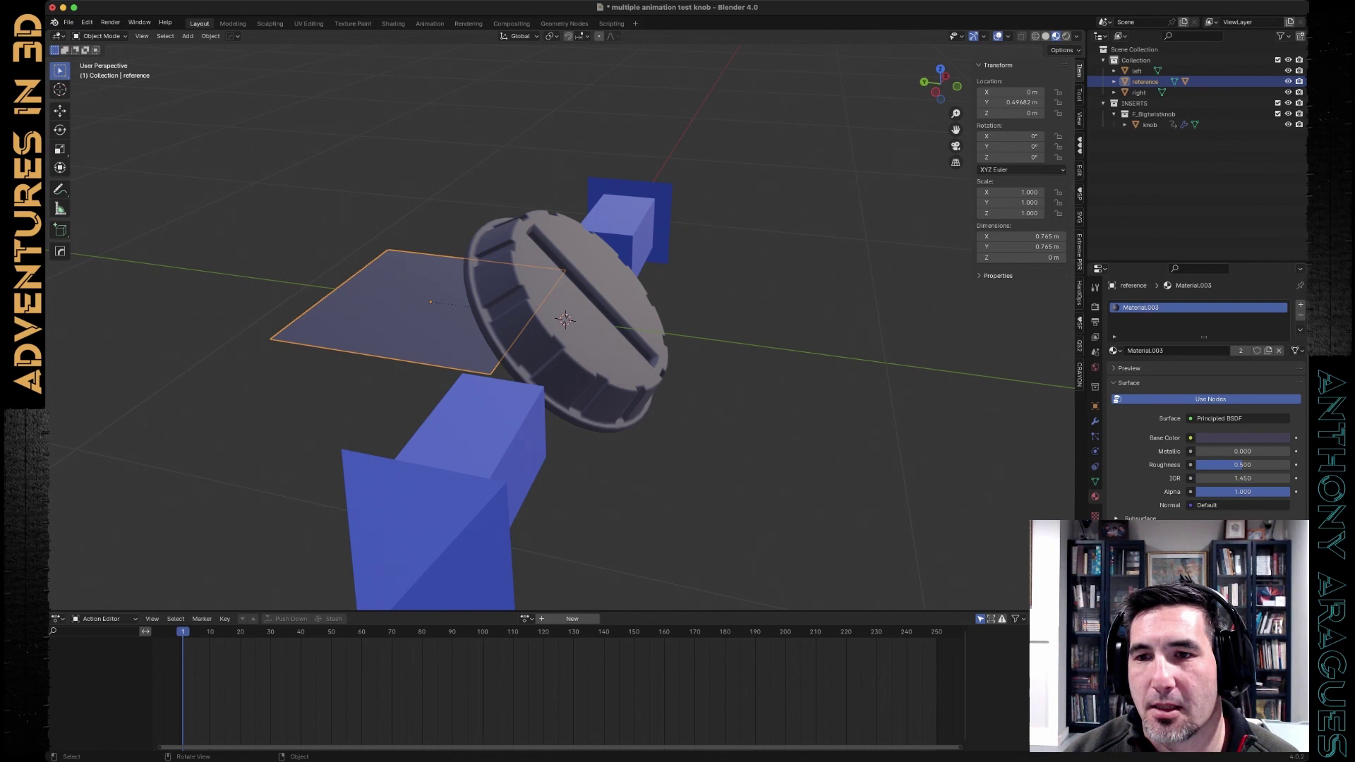
pyautogui.moveTo(564, 353); pyautogui.dragTo(507, 359, button='middle')
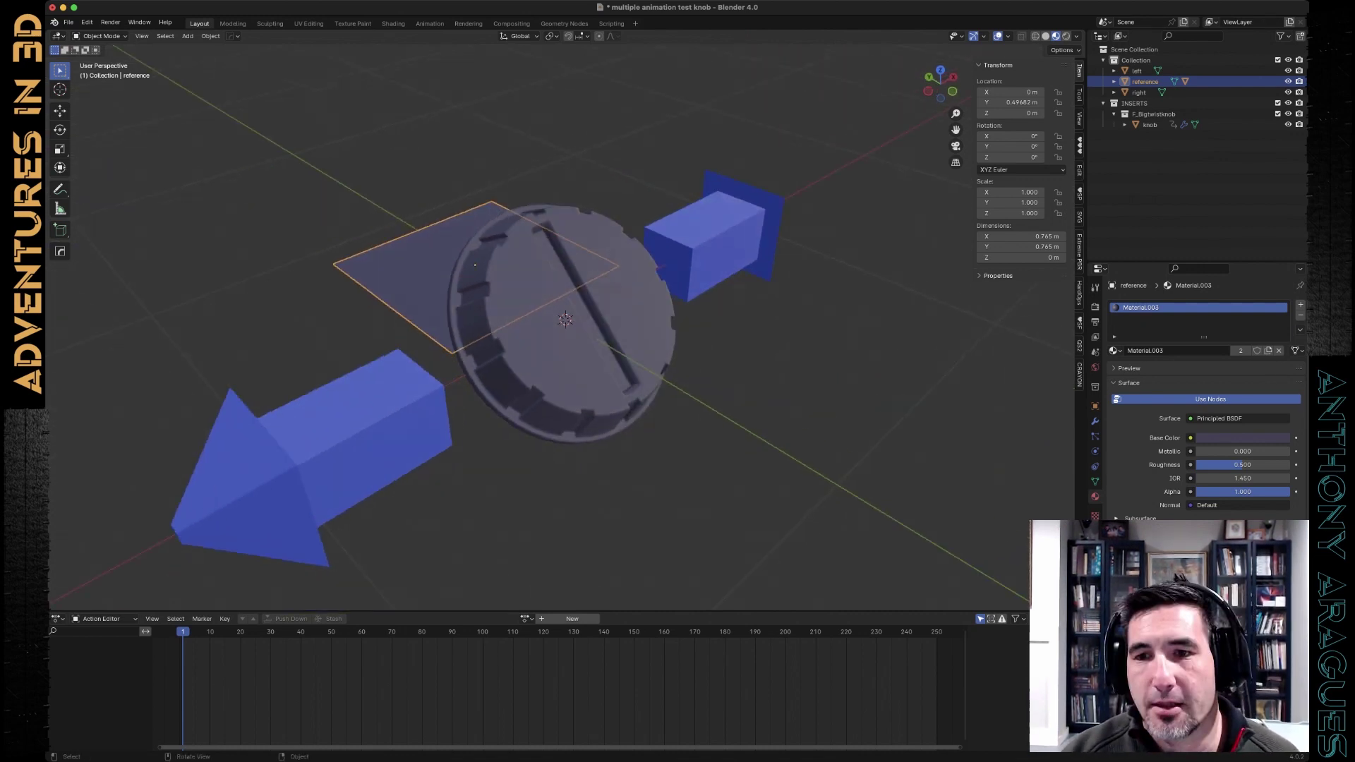
# - Select the knob and load its rotate_1 action in the Action Editor
pyautogui.click(557, 346)
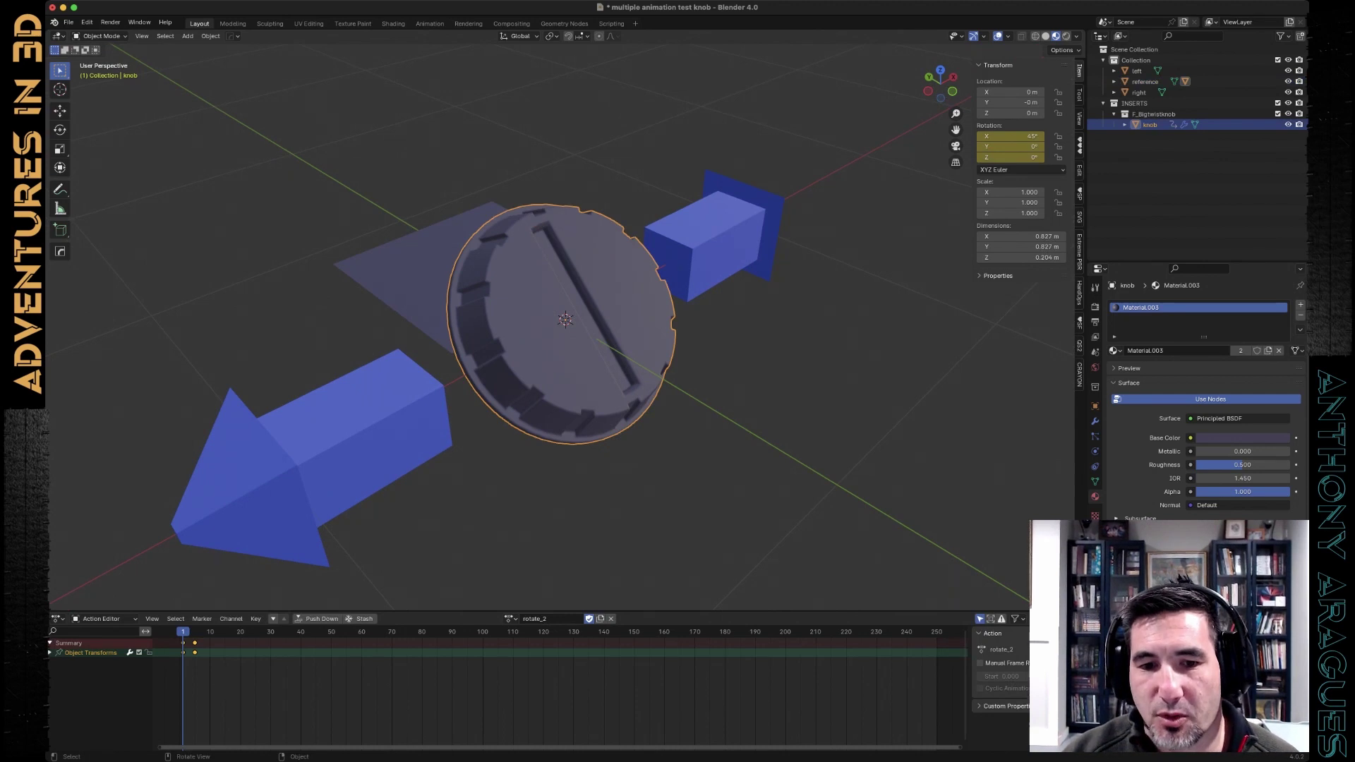
pyautogui.moveTo(183, 631)
pyautogui.mouseDown()
pyautogui.moveTo(194, 632)
pyautogui.moveTo(180, 631)
pyautogui.mouseUp()
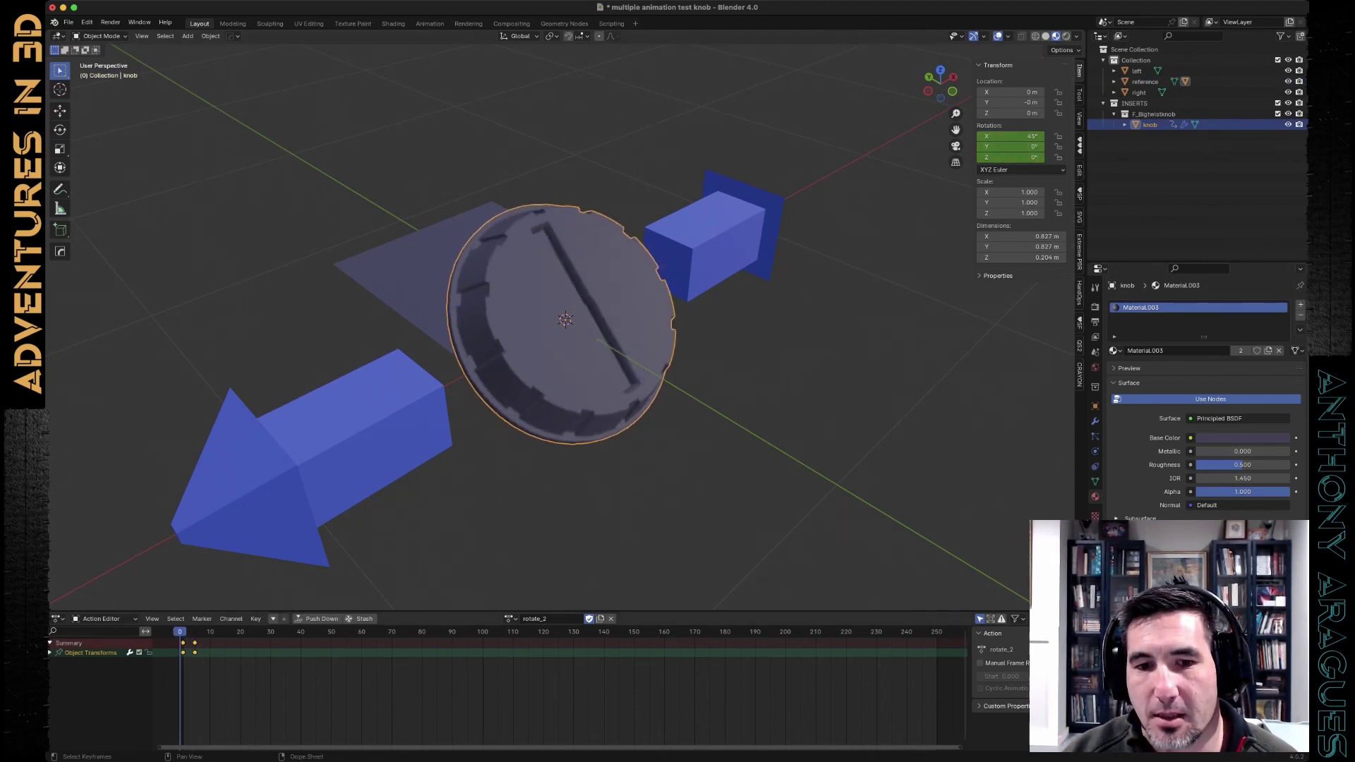
pyautogui.press('Right')
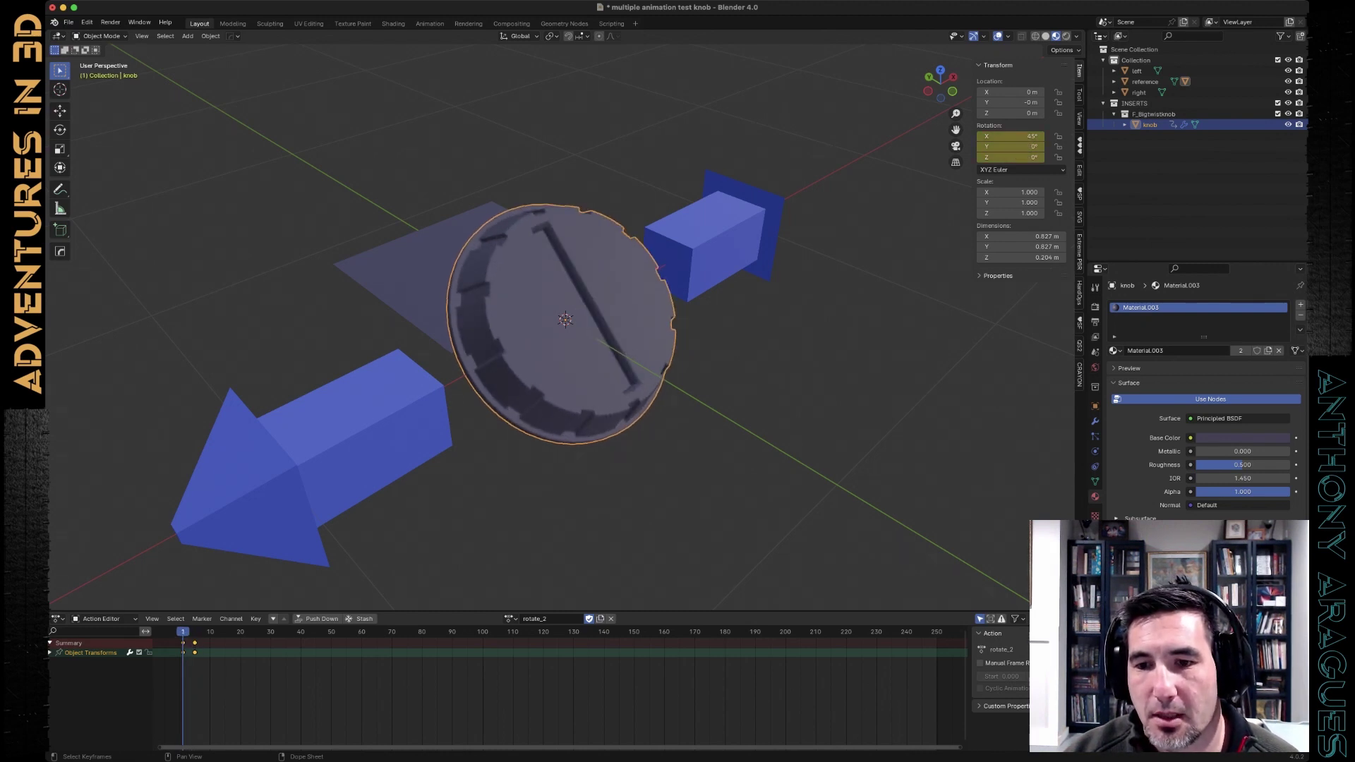
pyautogui.click(510, 619)
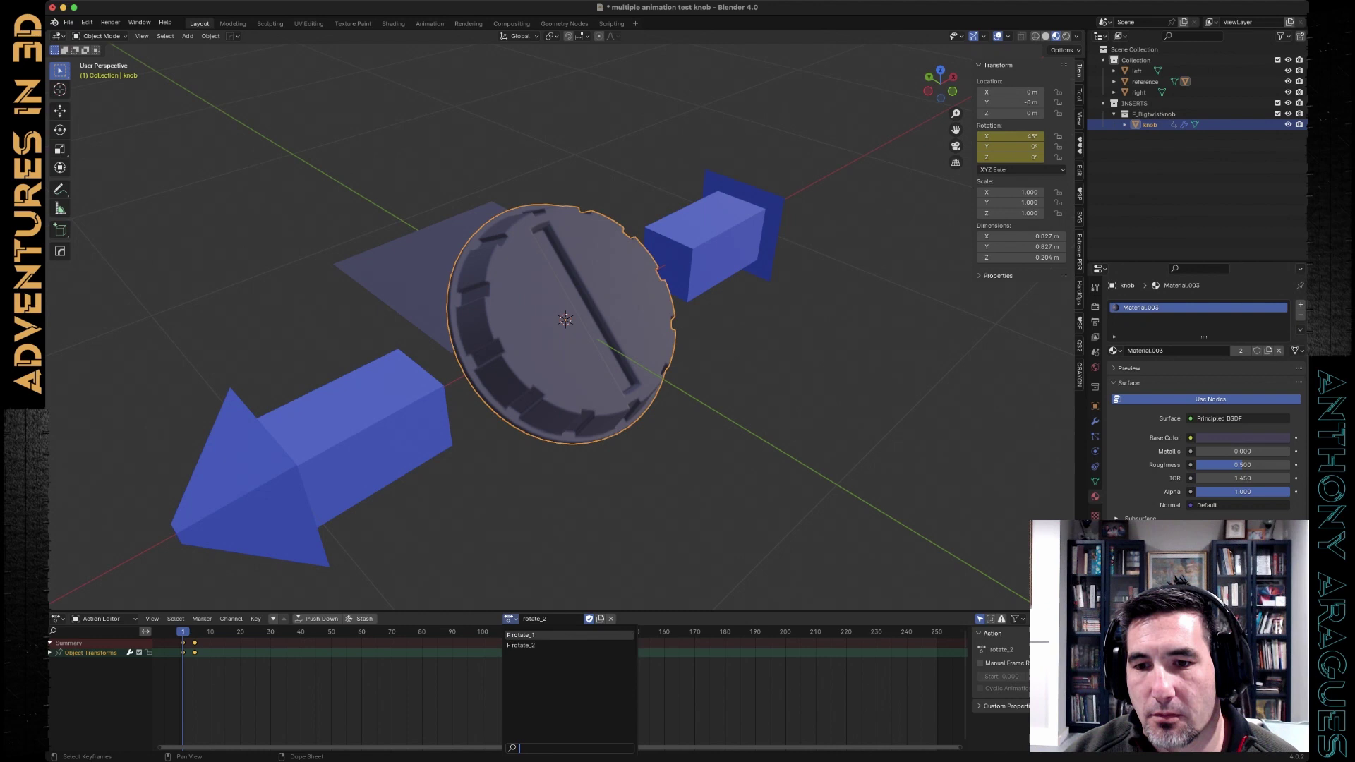
pyautogui.click(525, 635)
# - Preview the knob's rotate_1 action by moving between its keyframes at frames 1 and 5
pyautogui.press('Right')
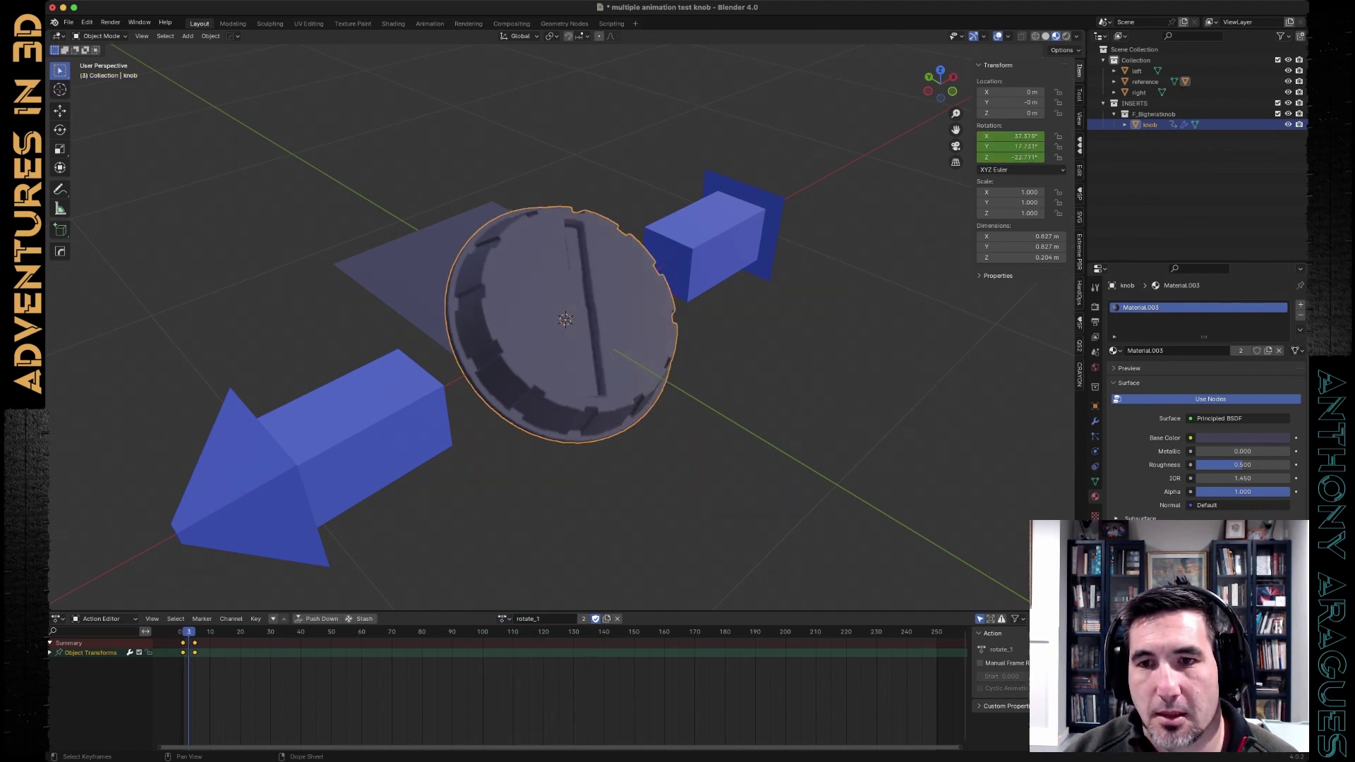
pyautogui.press('Left')
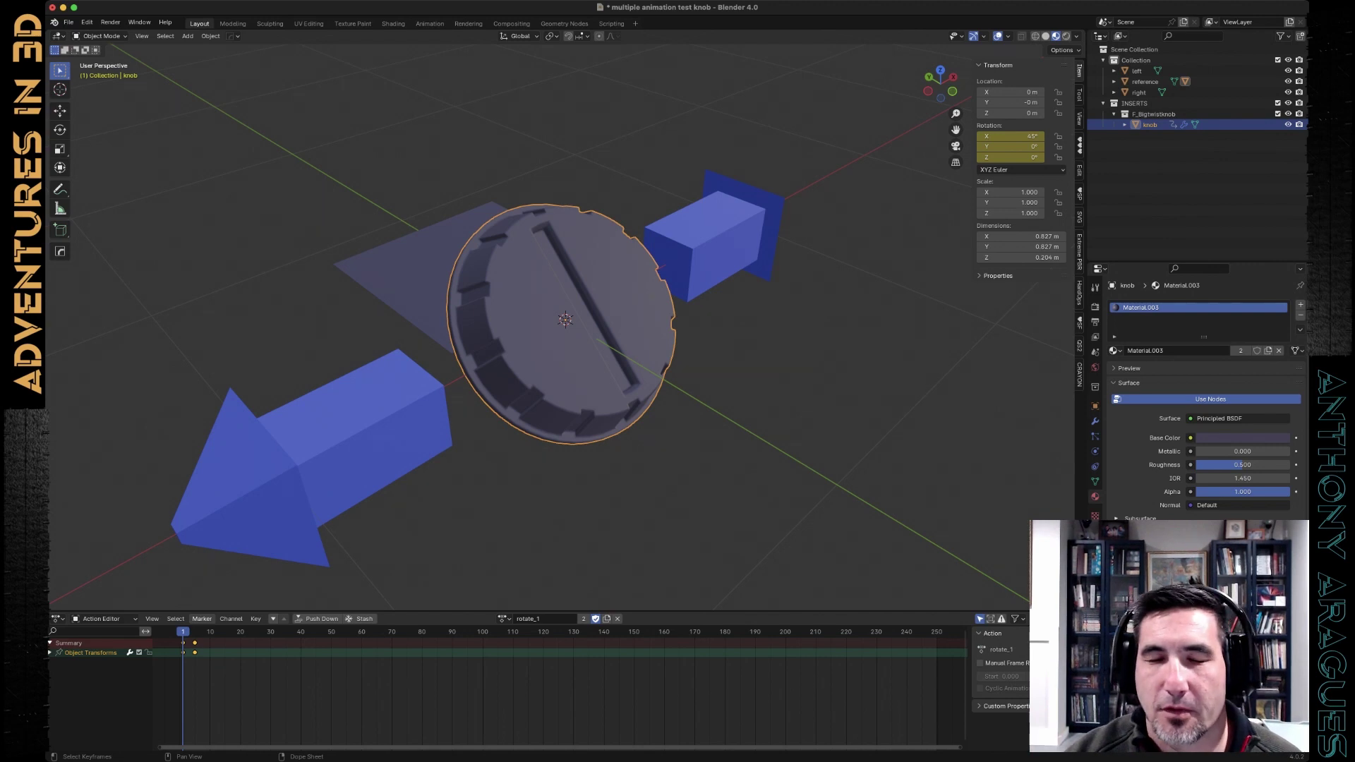
pyautogui.press('Up')
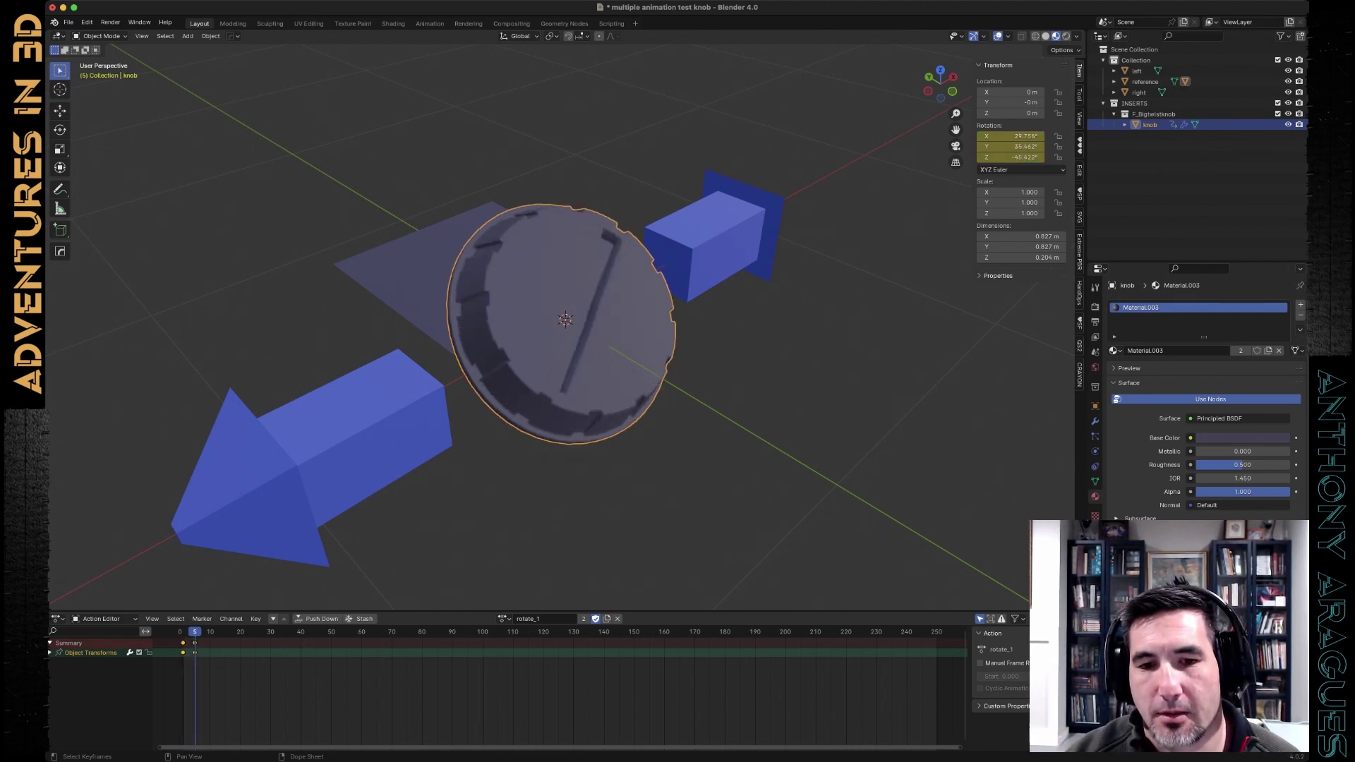
pyautogui.press('Down')
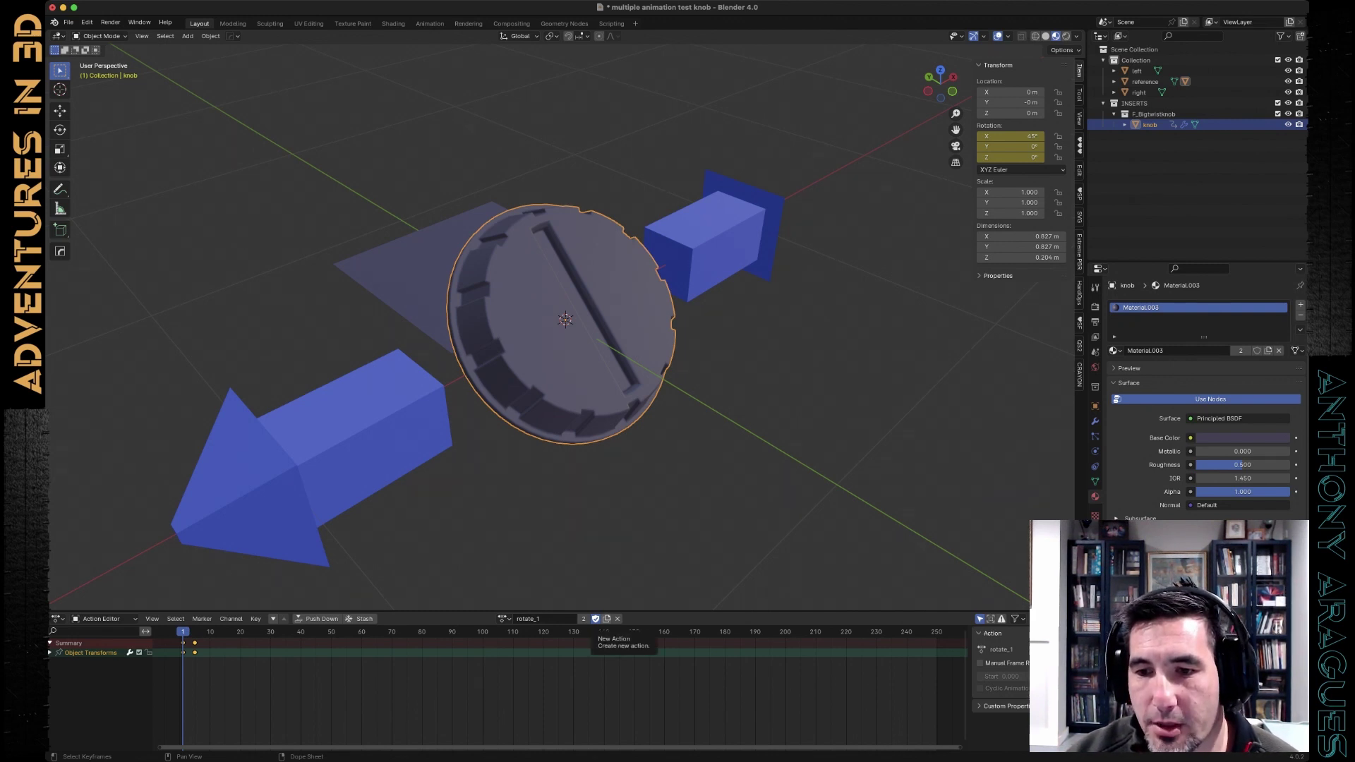
# - Create a new action for the knob from rotate_1 and name it rotate_3
pyautogui.click(606, 619)
pyautogui.click(548, 619)
pyautogui.write('roa')
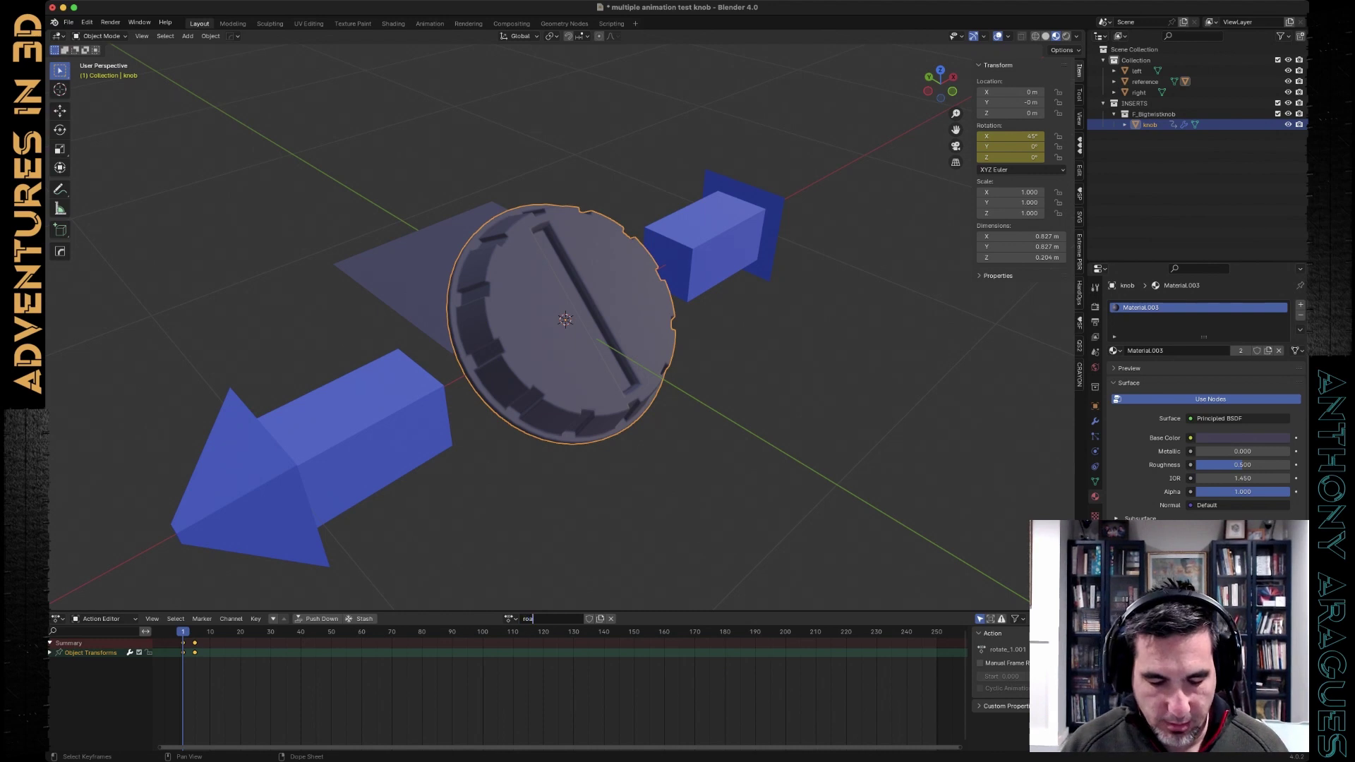
pyautogui.write('t')
pyautogui.press('BackSpace')
pyautogui.press('BackSpace')
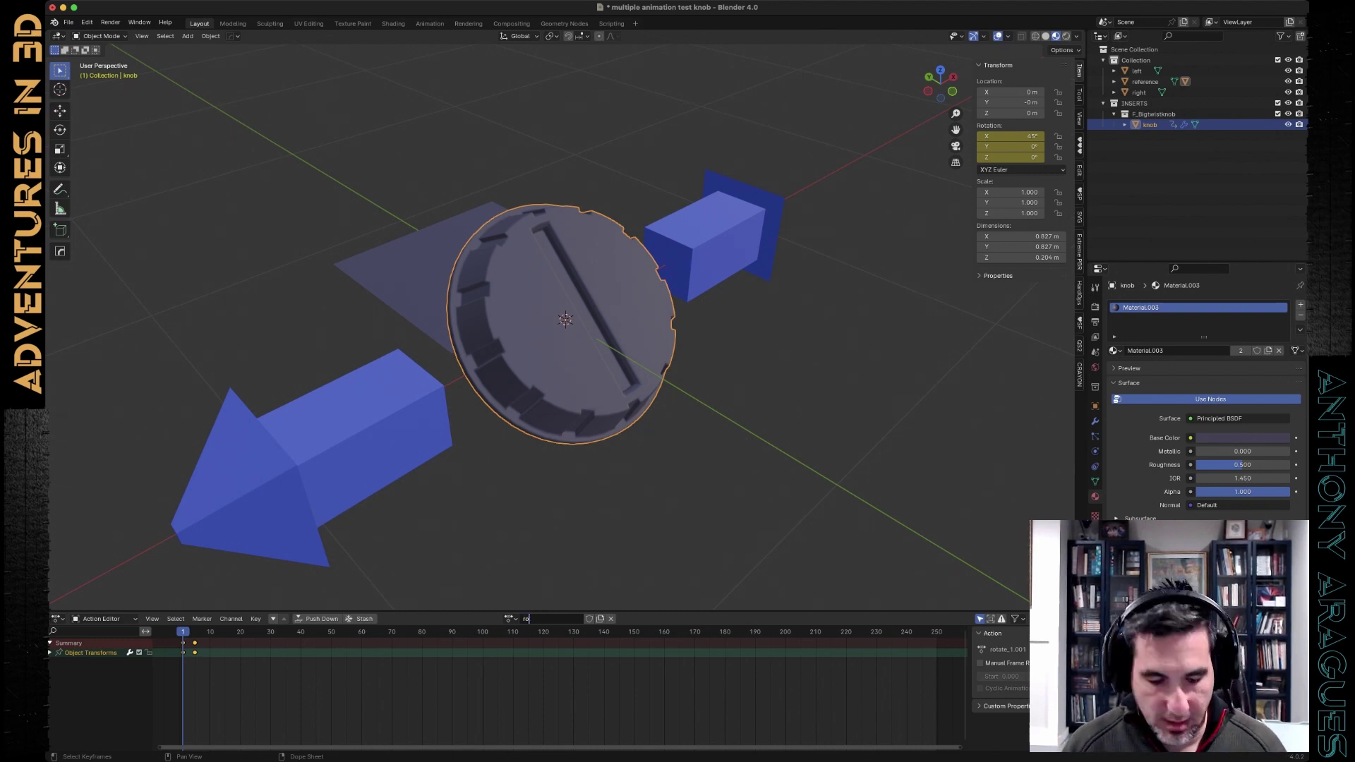
pyautogui.write('tate_3')
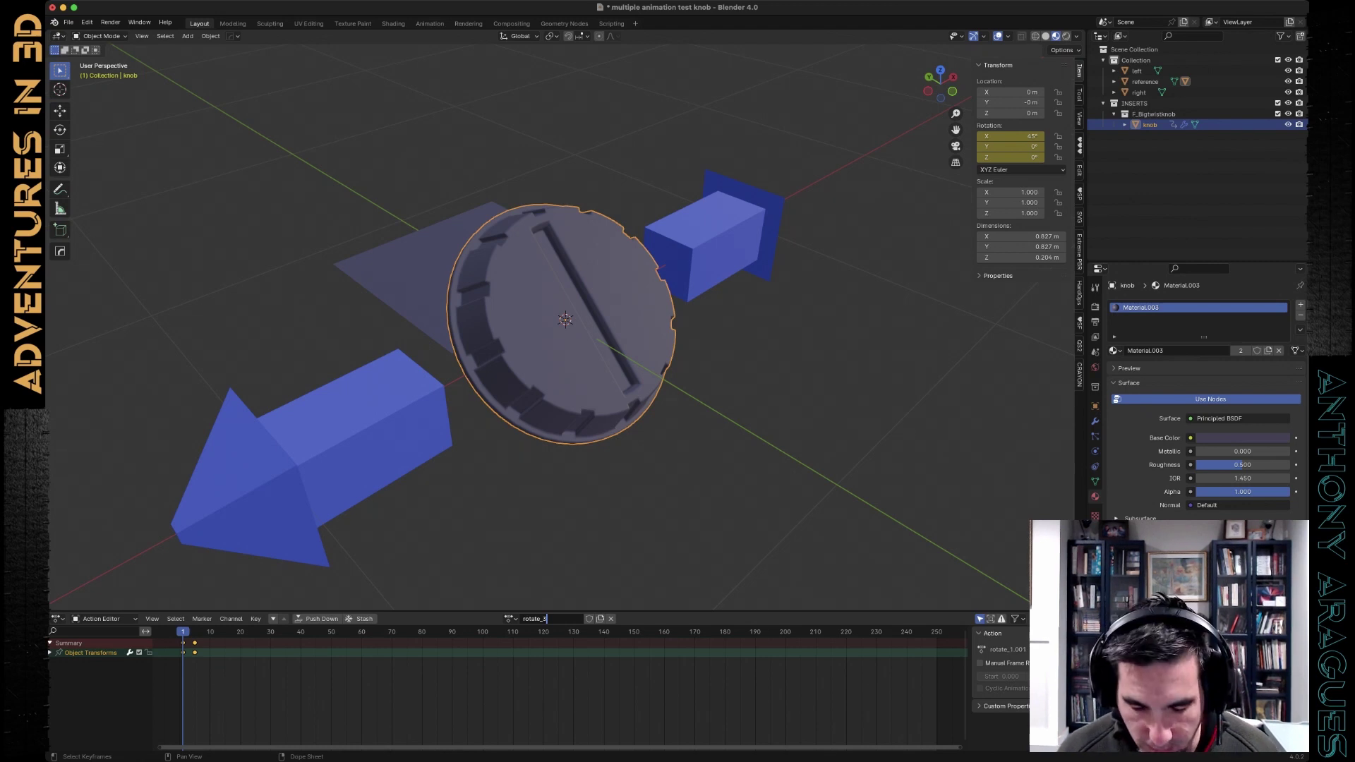
pyautogui.press('Return')
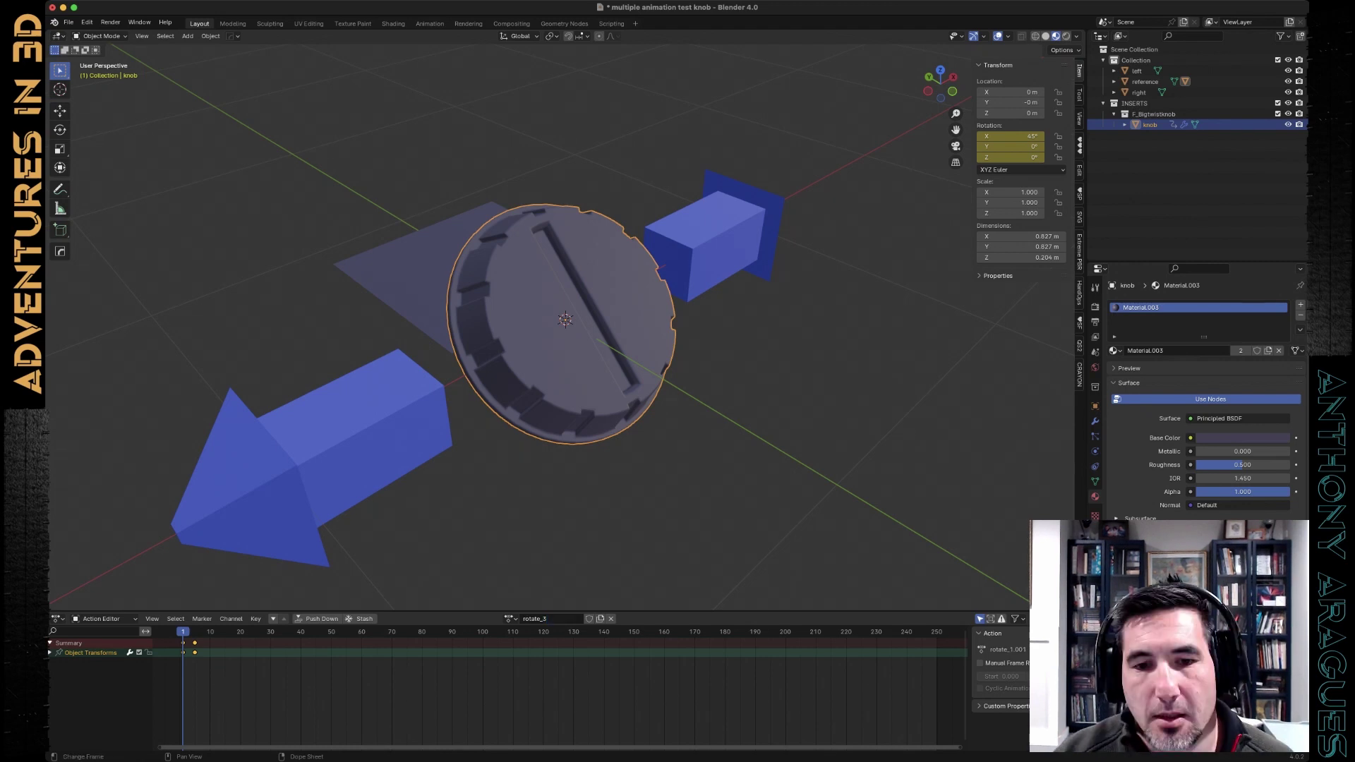
# - At frame 5, rotate the knob about -32.6° around its local Z axis and insert a Rotation keyframe
pyautogui.press('Right')
pyautogui.press('Right')
pyautogui.press('Right')
pyautogui.press('Right')
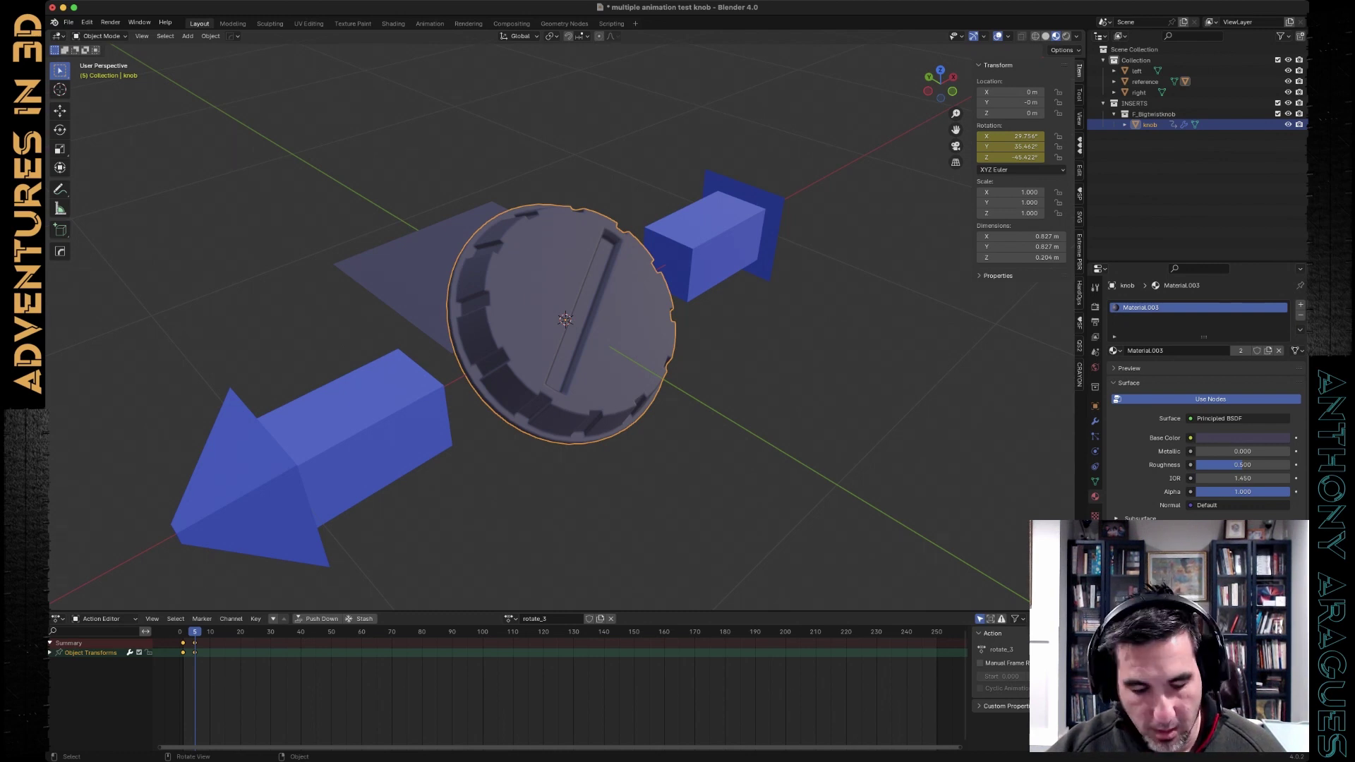
pyautogui.press('r')
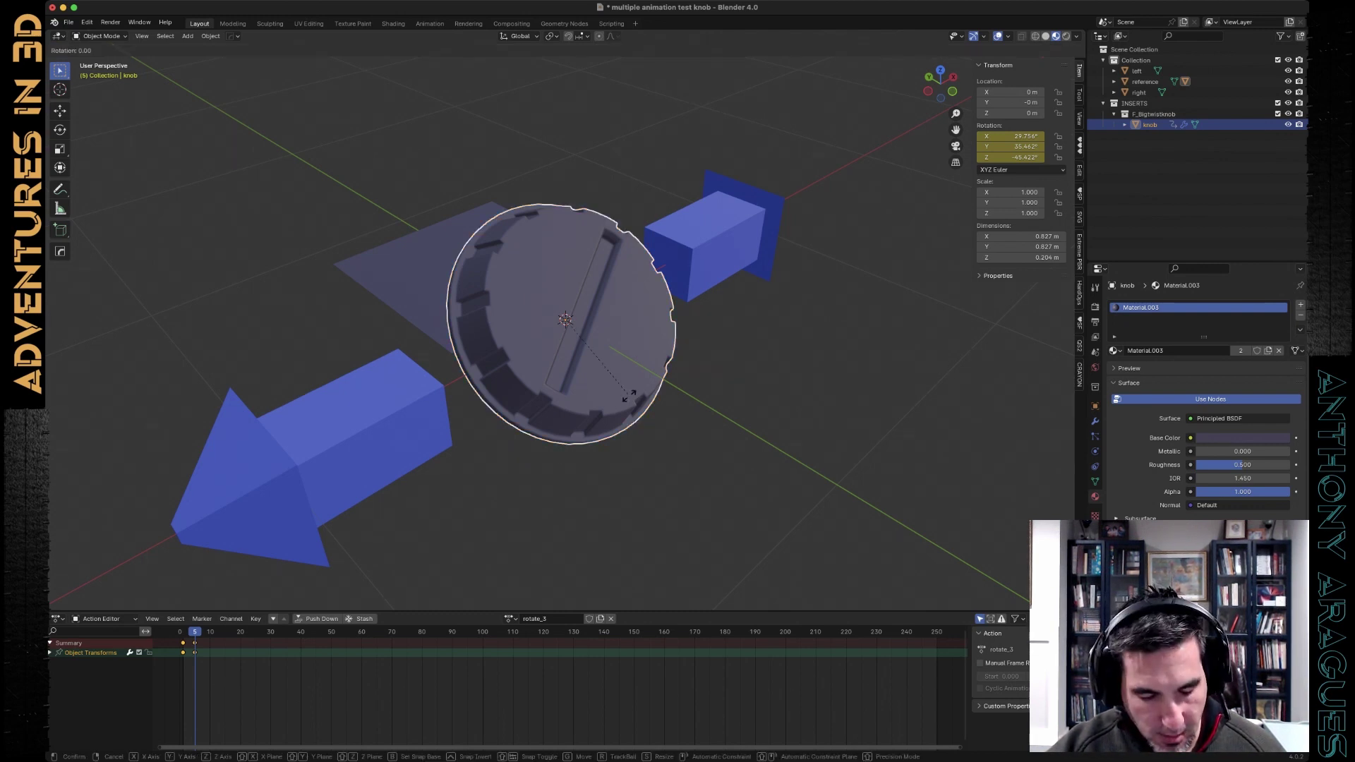
pyautogui.press('z')
pyautogui.press('z')
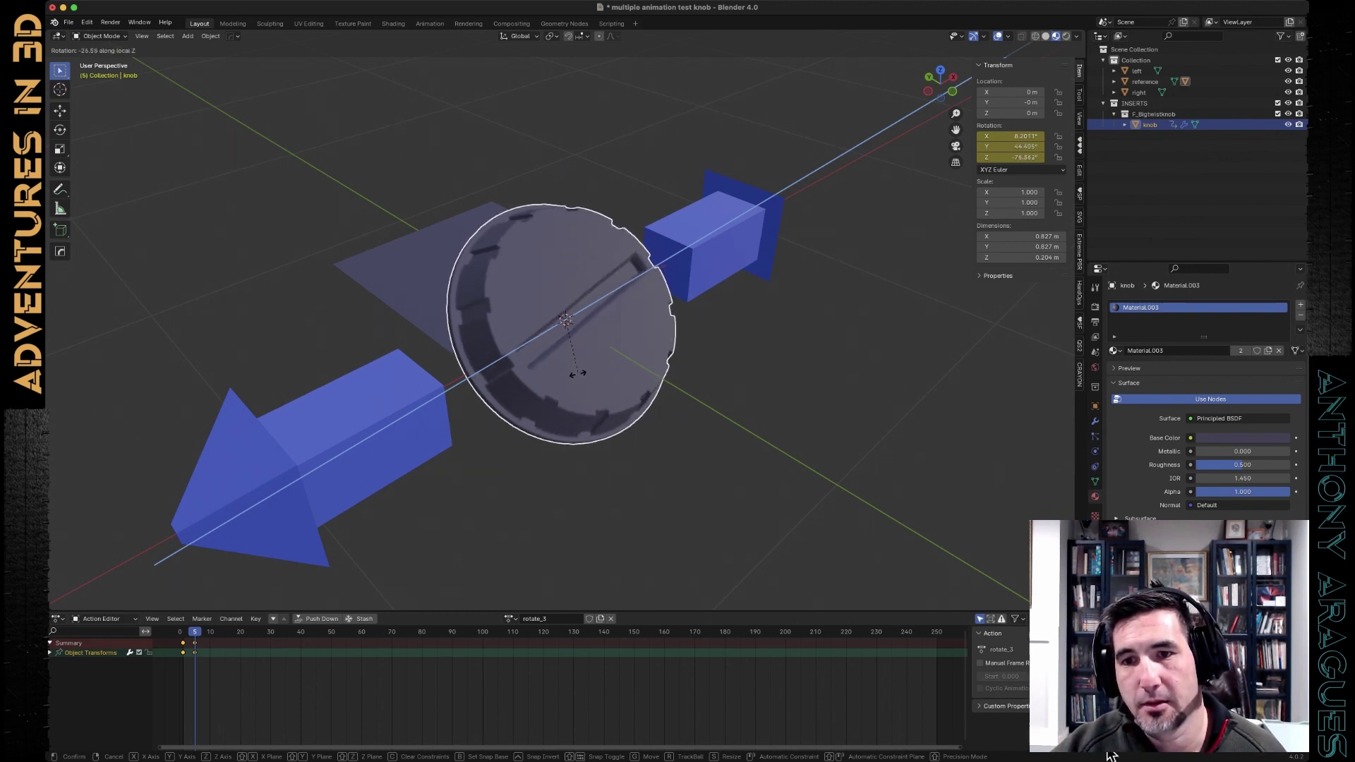
pyautogui.click(577, 372)
pyautogui.press('i')
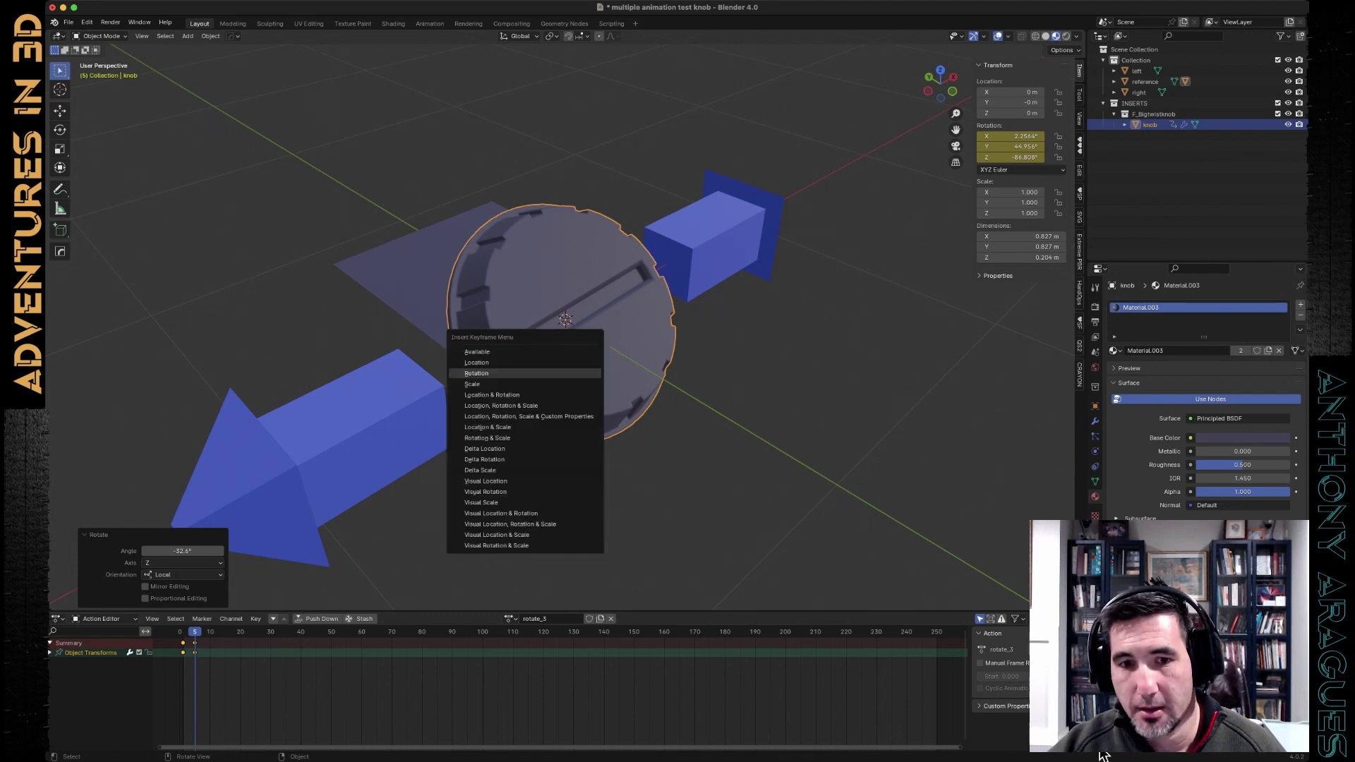
pyautogui.press('Return')
# - Scrub the timeline back to frame 2 and enable Fake User for the rotate_3 action
pyautogui.moveTo(194, 633); pyautogui.dragTo(185, 631)
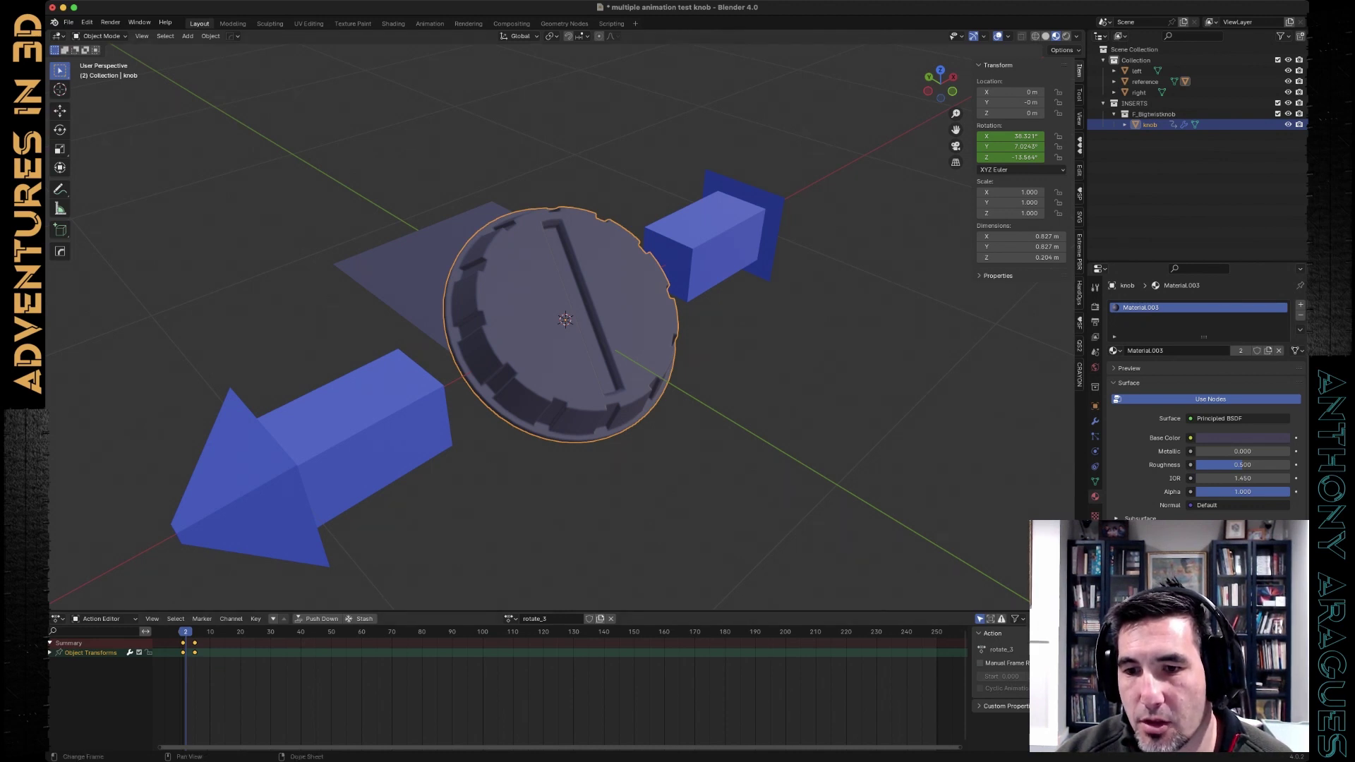
pyautogui.click(589, 618)
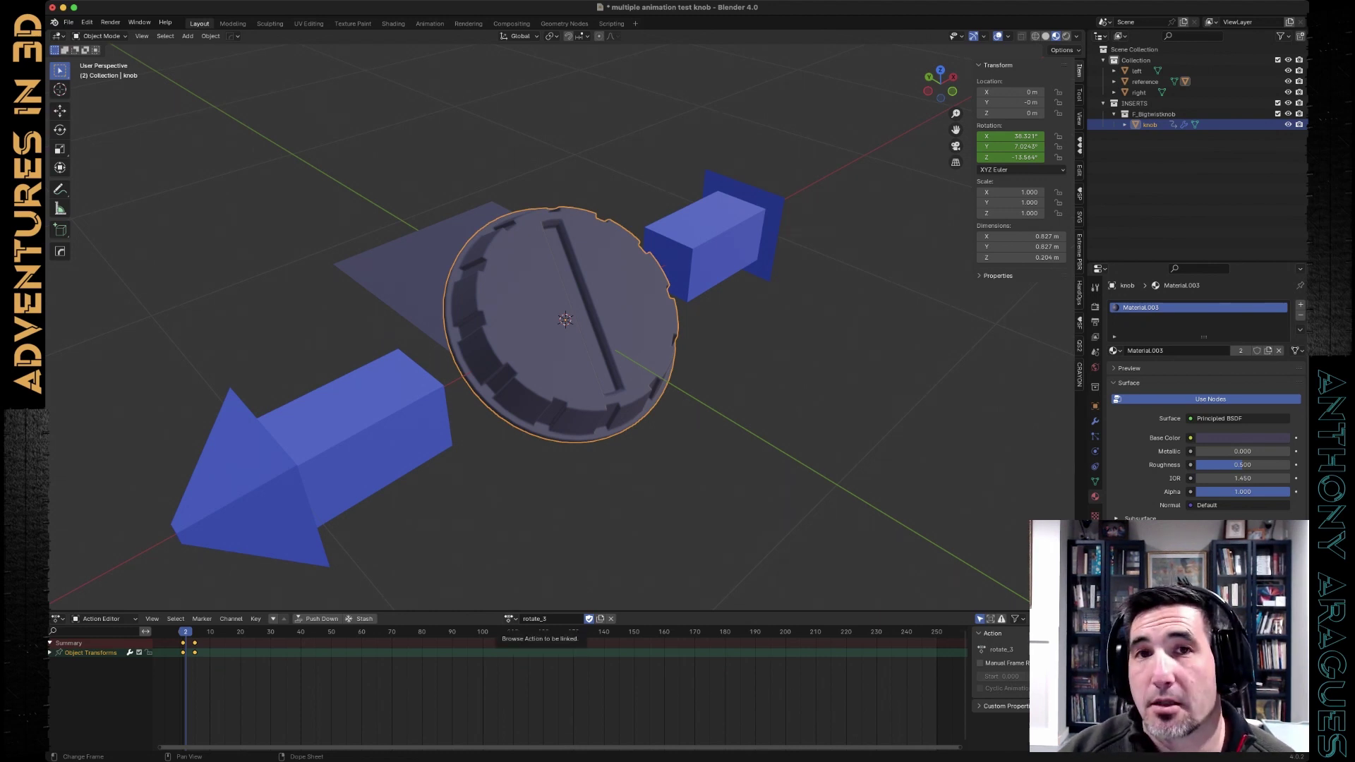
# - Review the knob's available actions in the action list, keeping rotate_3 assigned
pyautogui.click(511, 619)
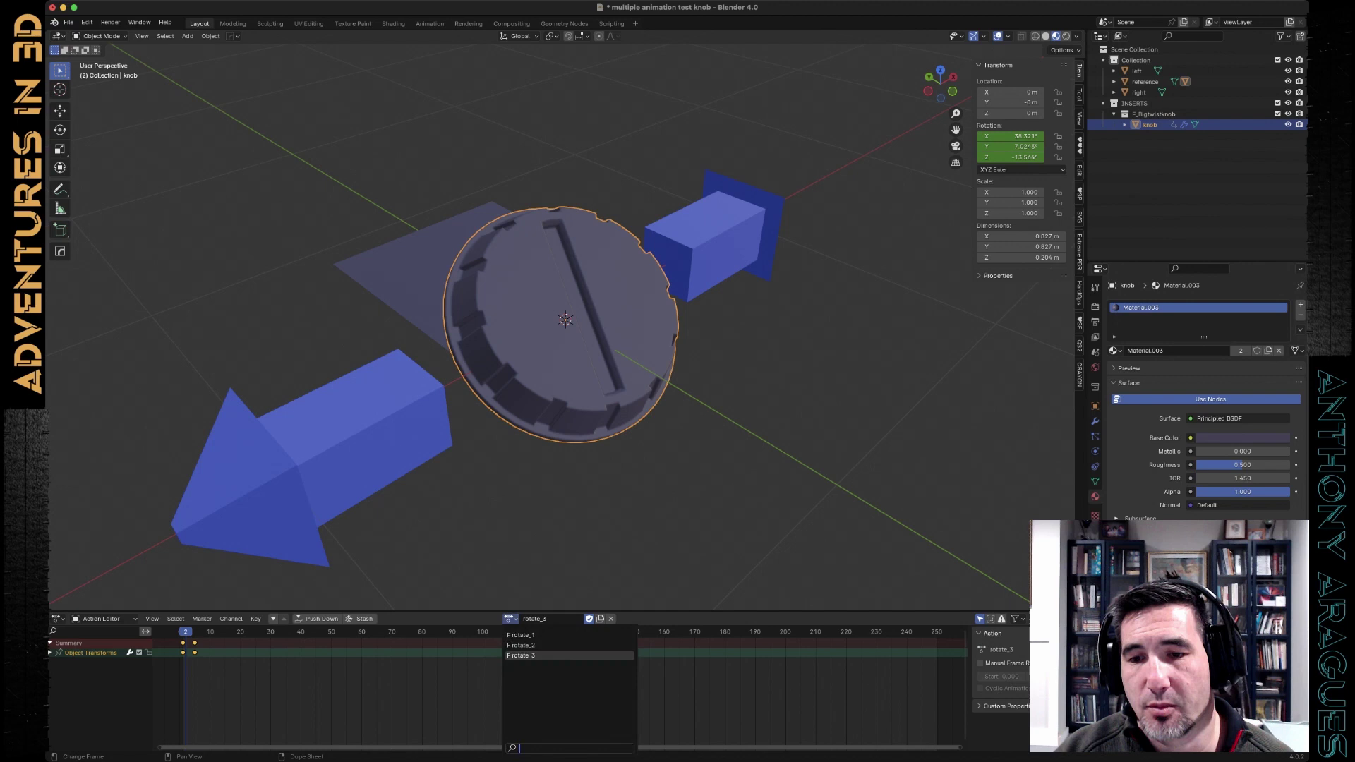
pyautogui.press('Up')
pyautogui.press('Up')
pyautogui.press('Down')
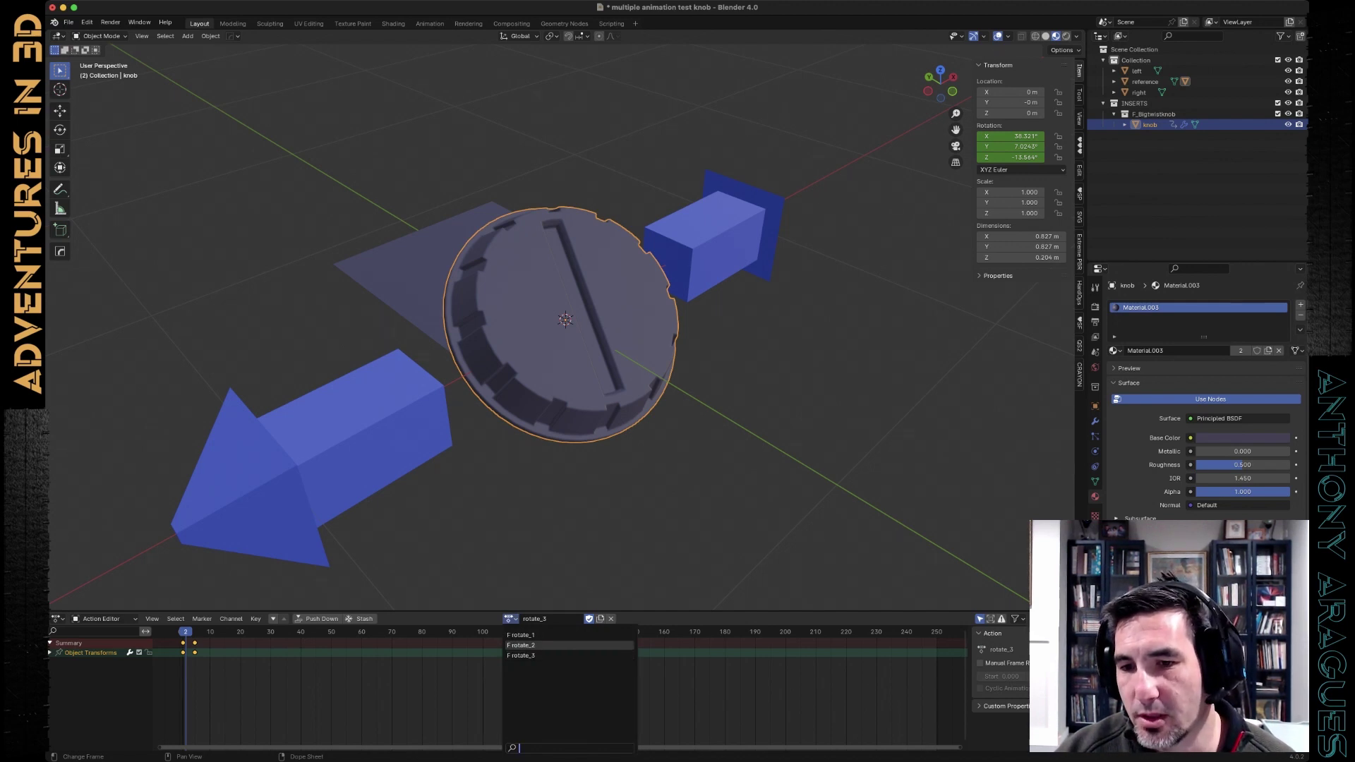
pyautogui.press('Up')
pyautogui.press('Down')
pyautogui.press('Down')
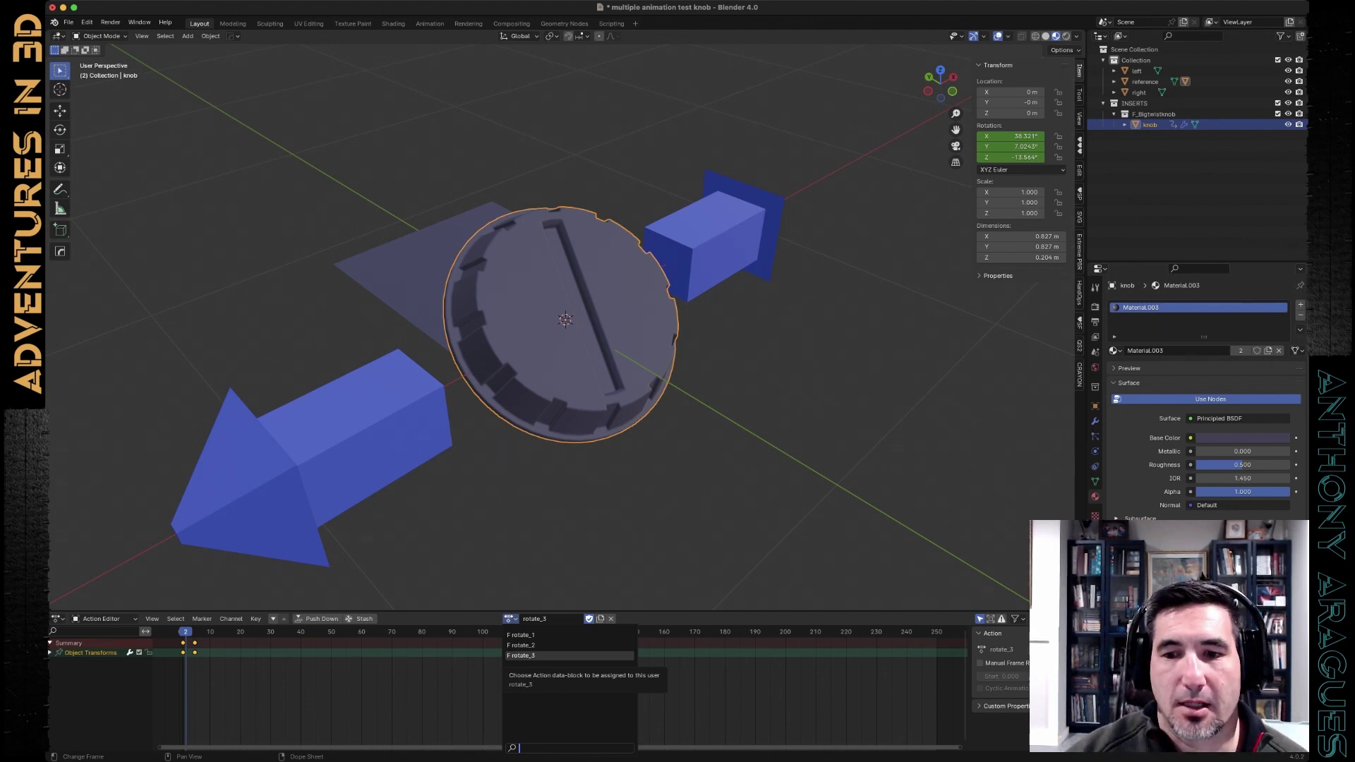
pyautogui.click(538, 386)
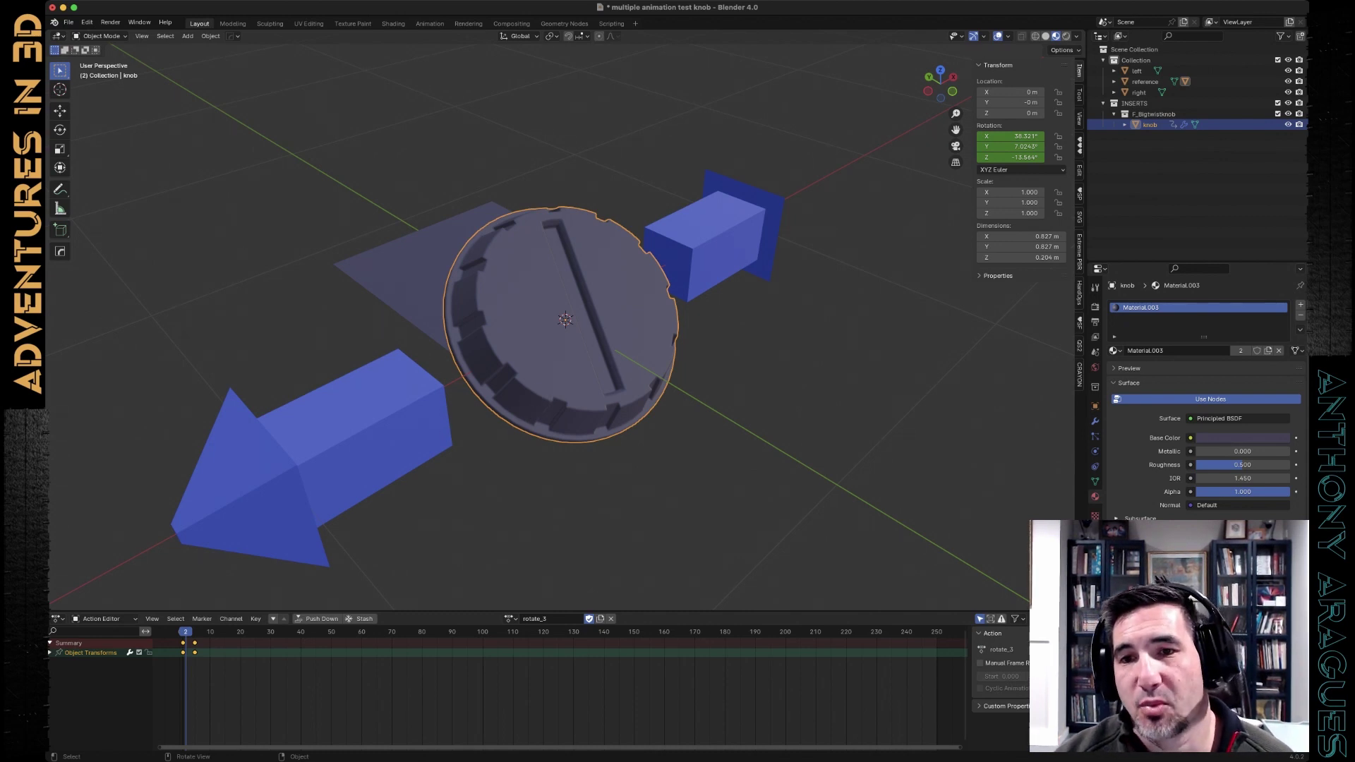
pyautogui.moveTo(564, 396)
pyautogui.mouseDown(button='middle')
pyautogui.moveTo(600, 374)
pyautogui.moveTo(579, 385)
pyautogui.mouseUp(button='middle')
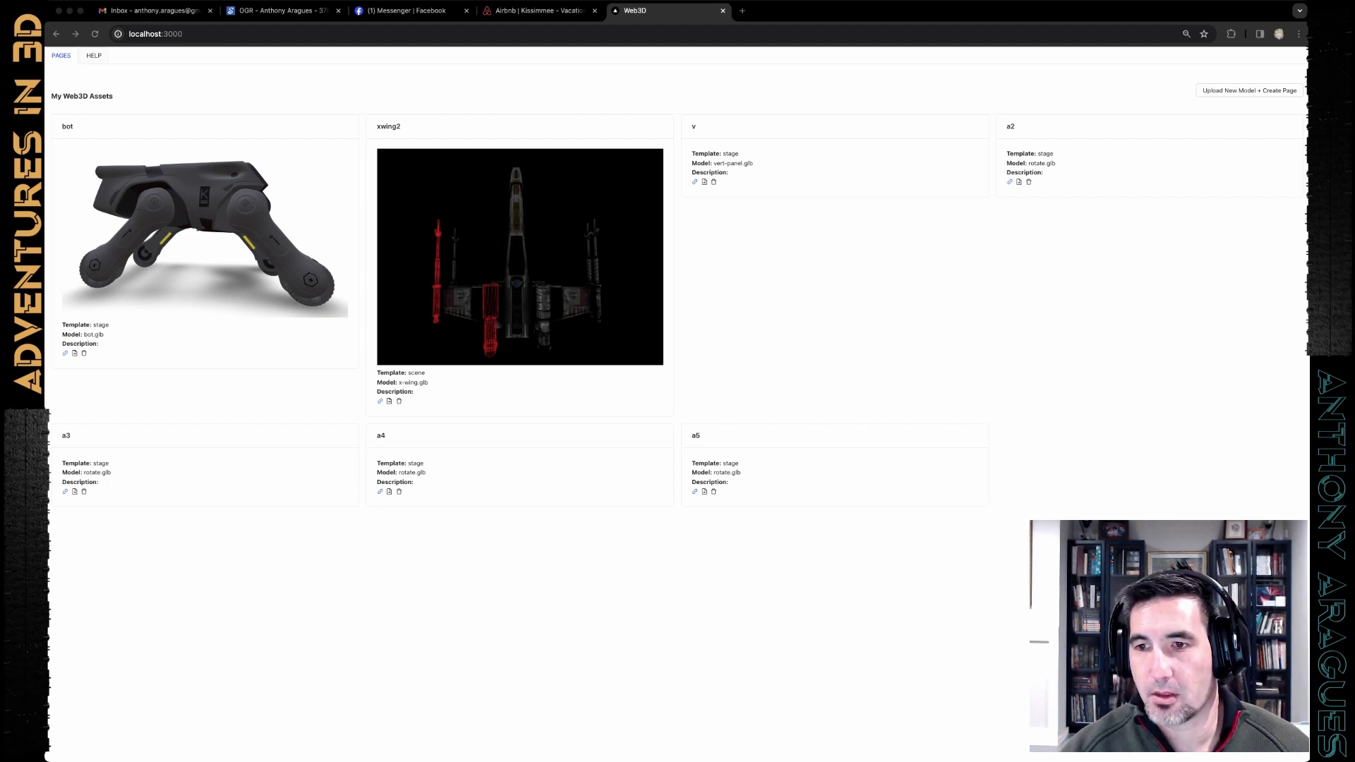
# - Switch to Visual Studio Code, enlarge the interface twice, and shrink the terminal and file explorer to give the r3f_a2.js code more room
pyautogui.press('super+Tab')
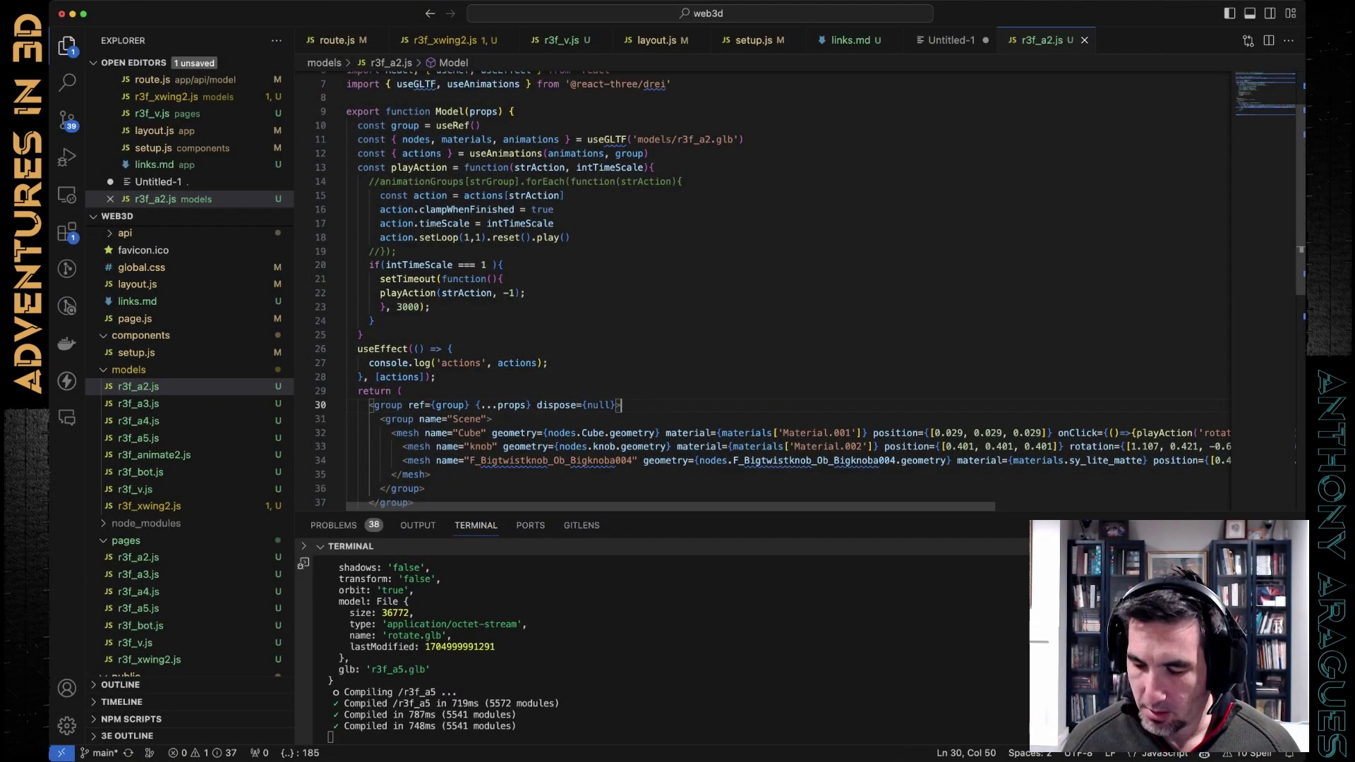
pyautogui.press('super+equal')
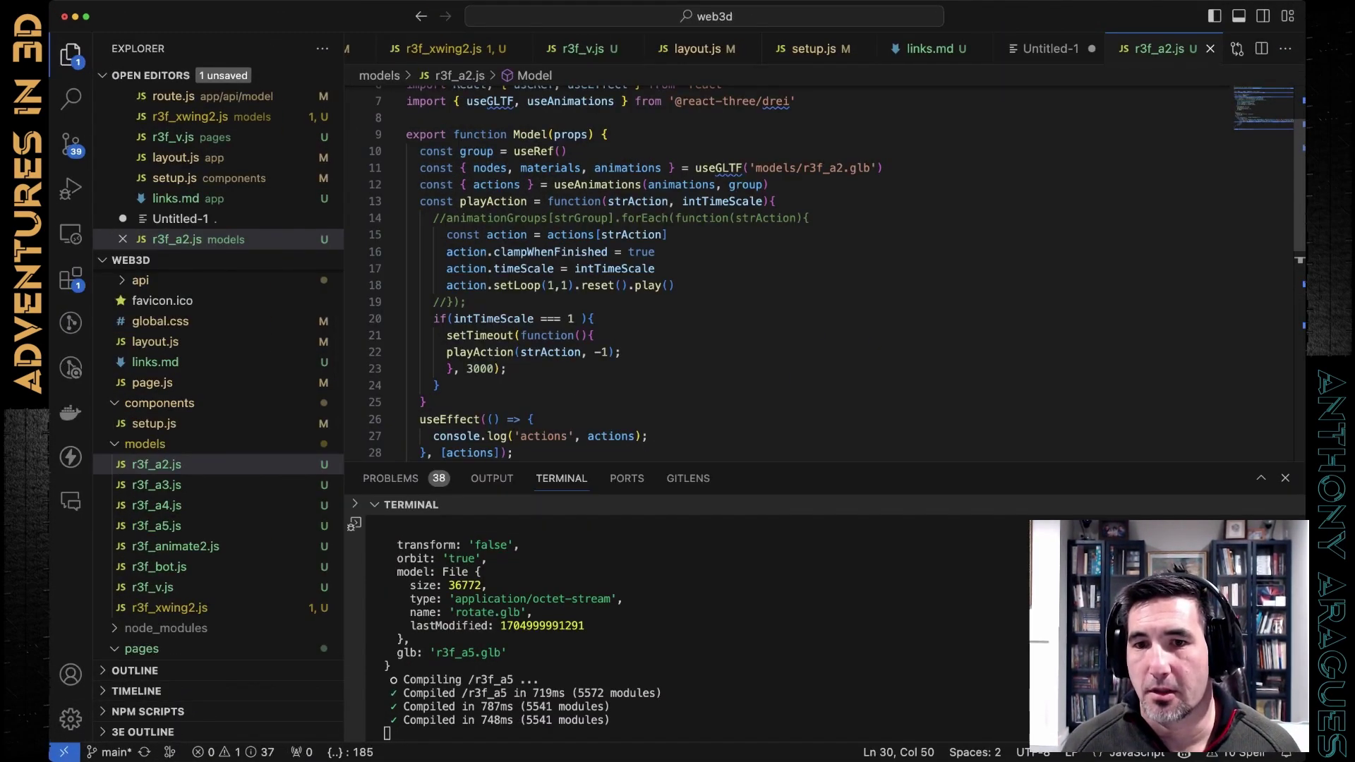
pyautogui.press('super+equal')
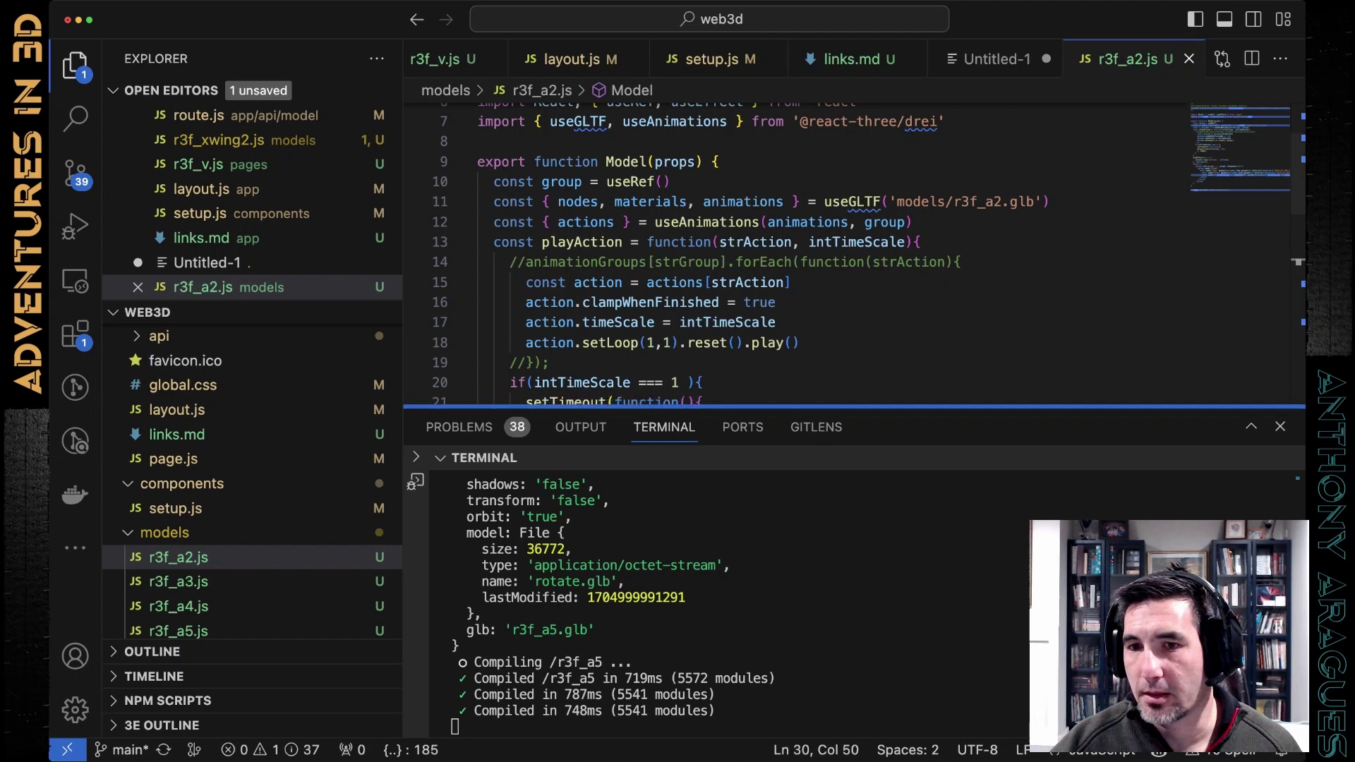
pyautogui.moveTo(847, 404); pyautogui.dragTo(847, 580)
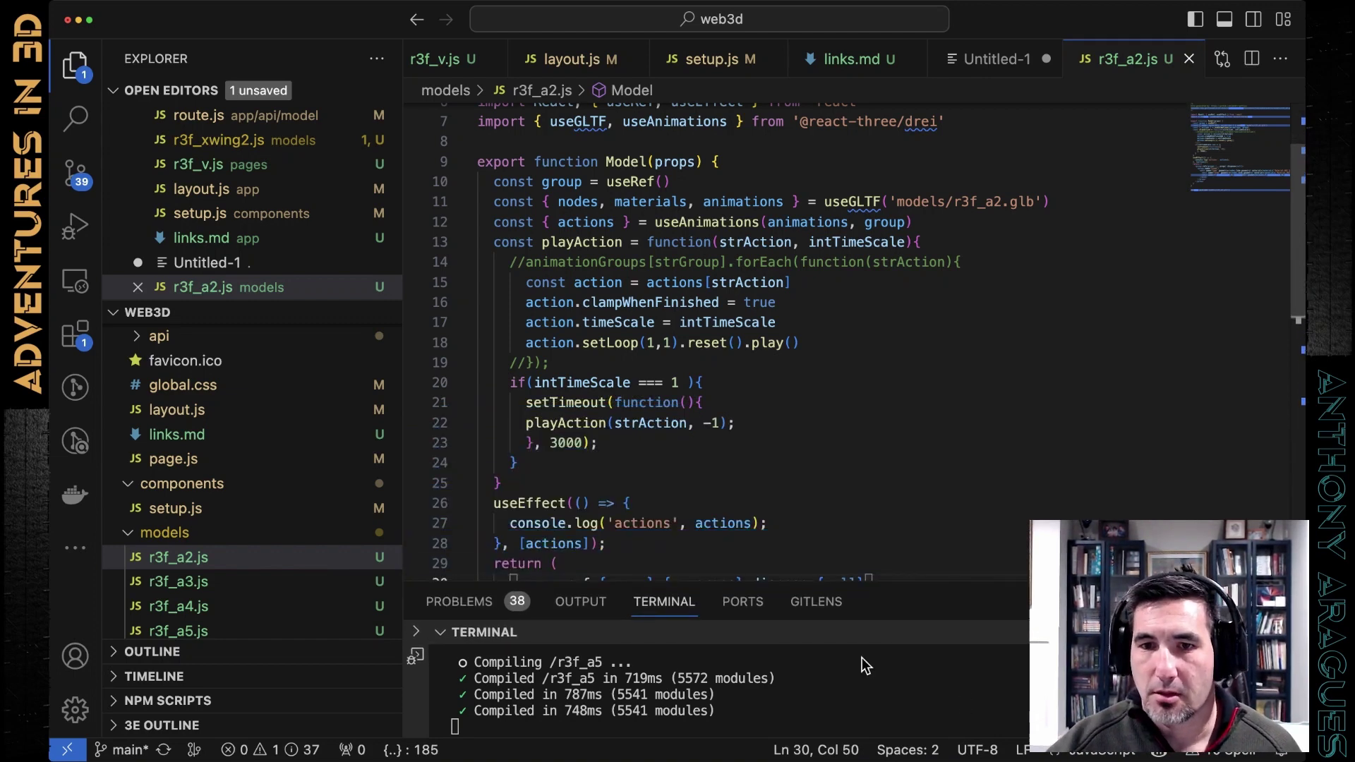
pyautogui.moveTo(402, 315); pyautogui.dragTo(292, 317)
# - Examine the Cube mesh's onClick handler in the returned scene markup of r3f_a2.js, highlighting the whole attribute
pyautogui.scroll(-5, 732, 342)
pyautogui.hscroll(10, 732, 343)
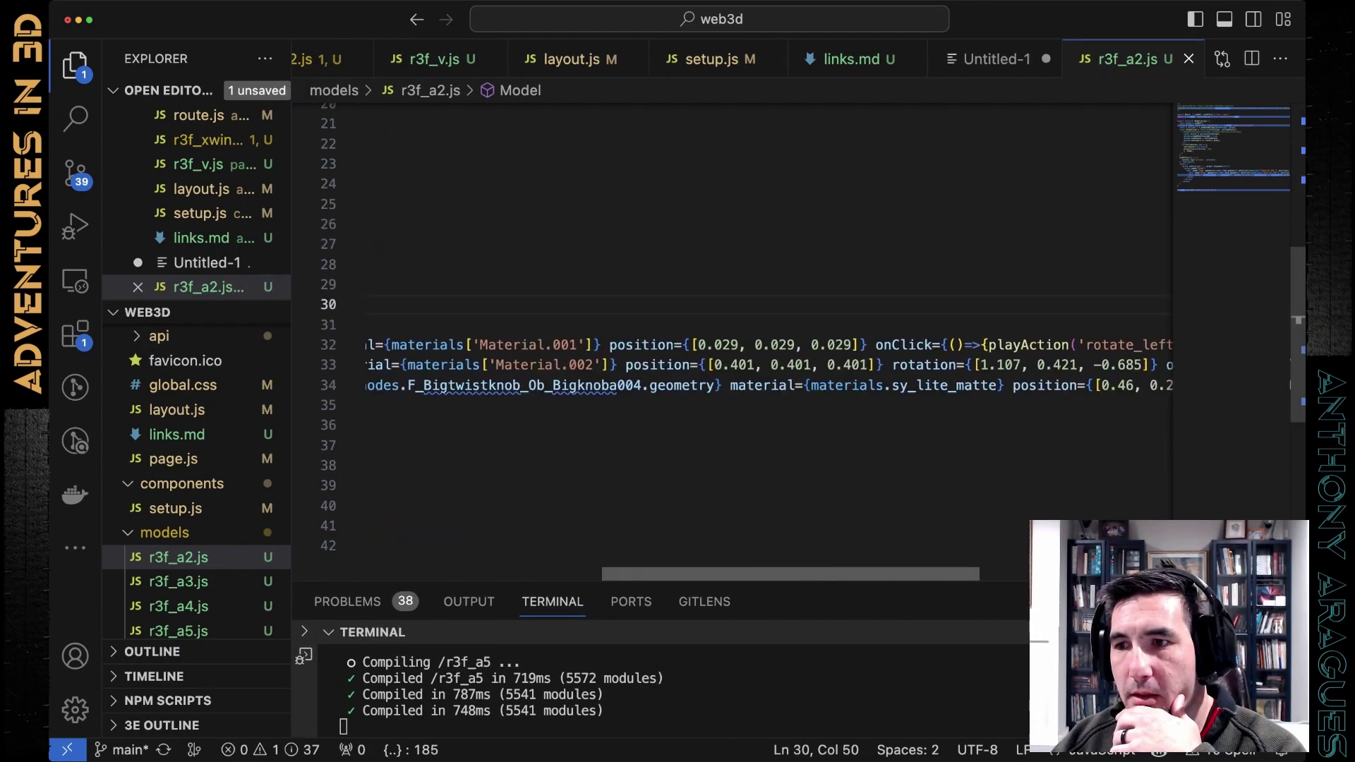
pyautogui.moveTo(735, 345); pyautogui.dragTo(1124, 344)
pyautogui.hscroll(10, 768, 344)
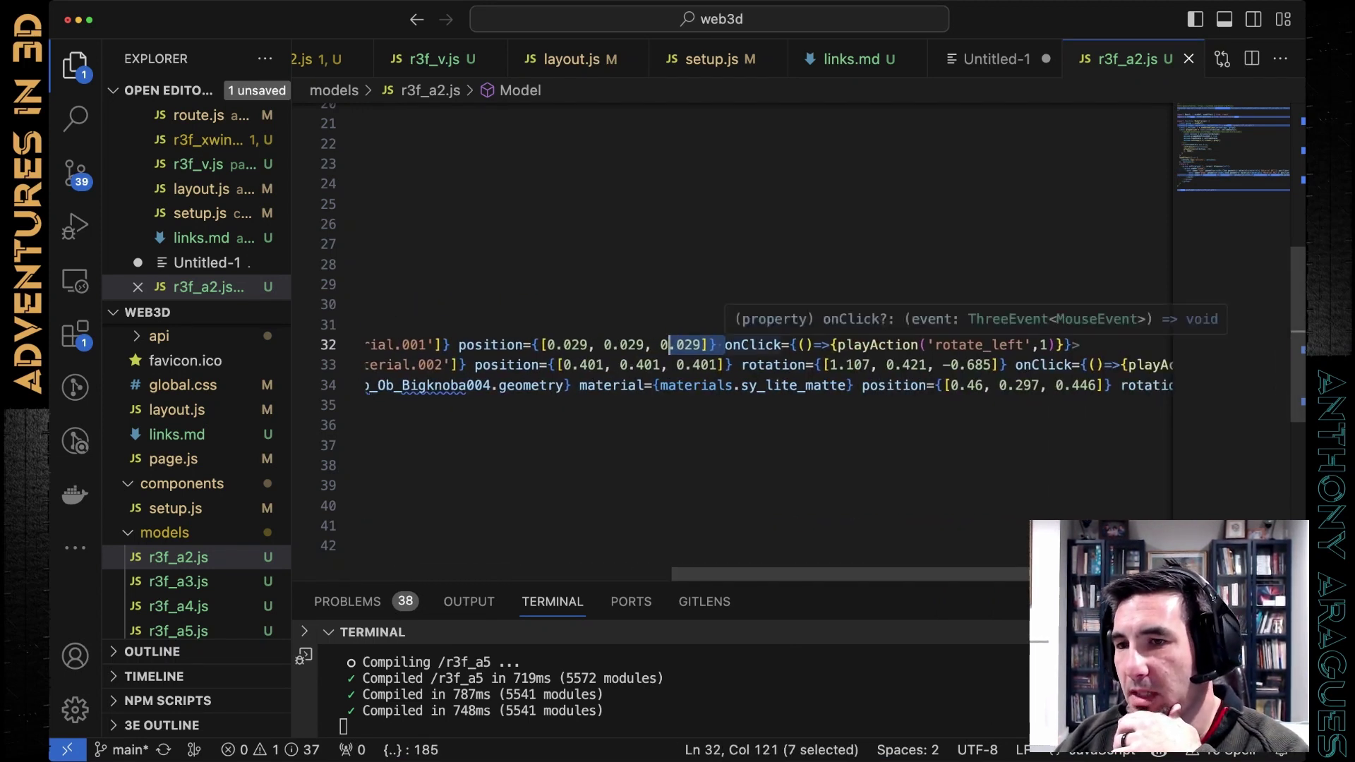
pyautogui.moveTo(725, 344); pyautogui.dragTo(1073, 345)
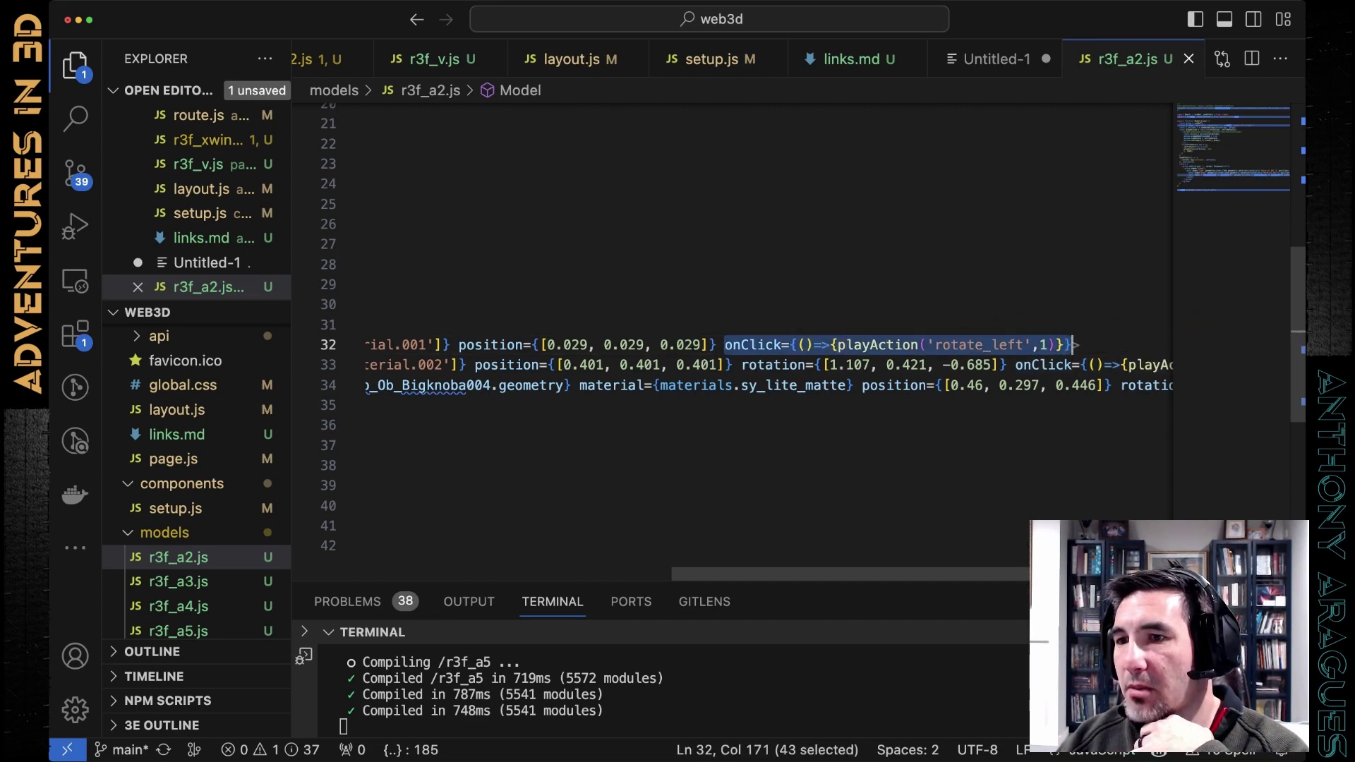
pyautogui.hscroll(-10, 1073, 344)
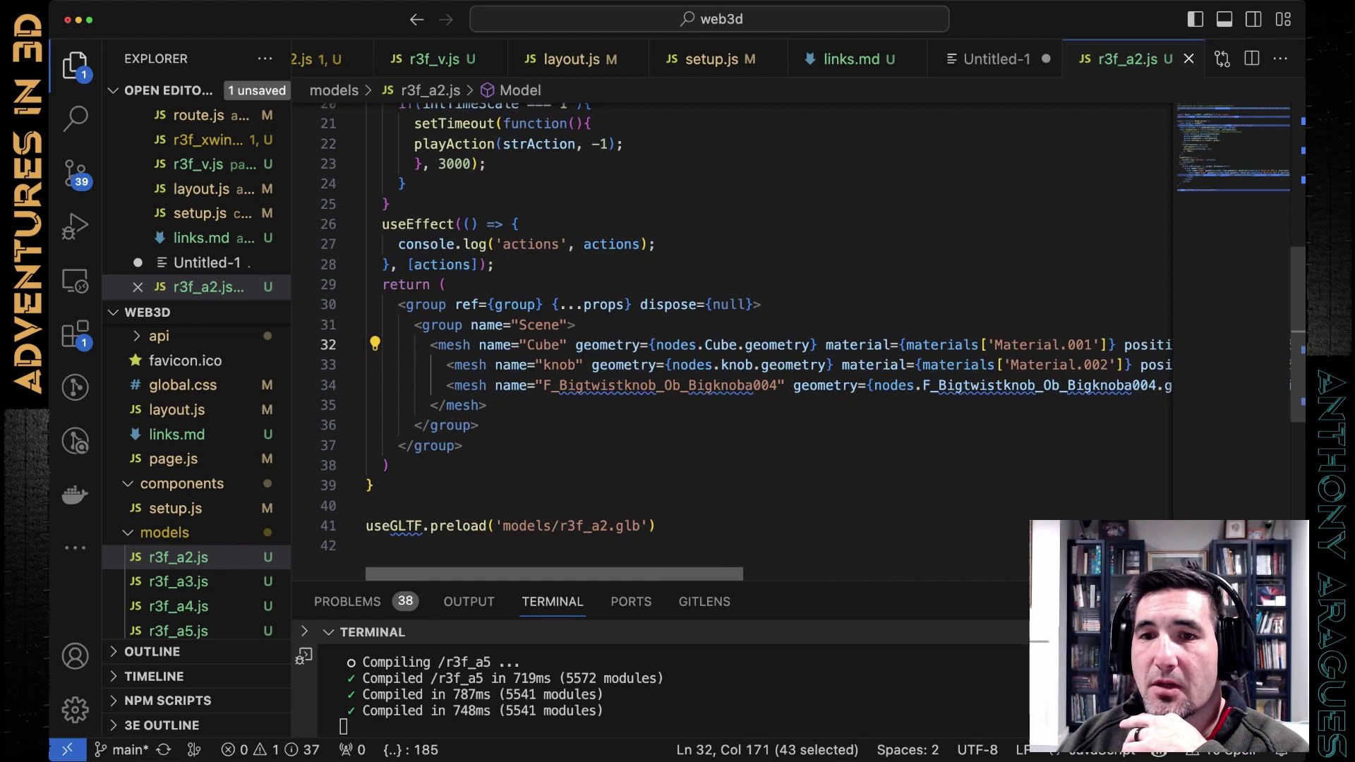
# - Examine the playAction function in r3f_a2.js, highlighting the whole block from its declaration to its closing brace
pyautogui.scroll(5, 734, 338)
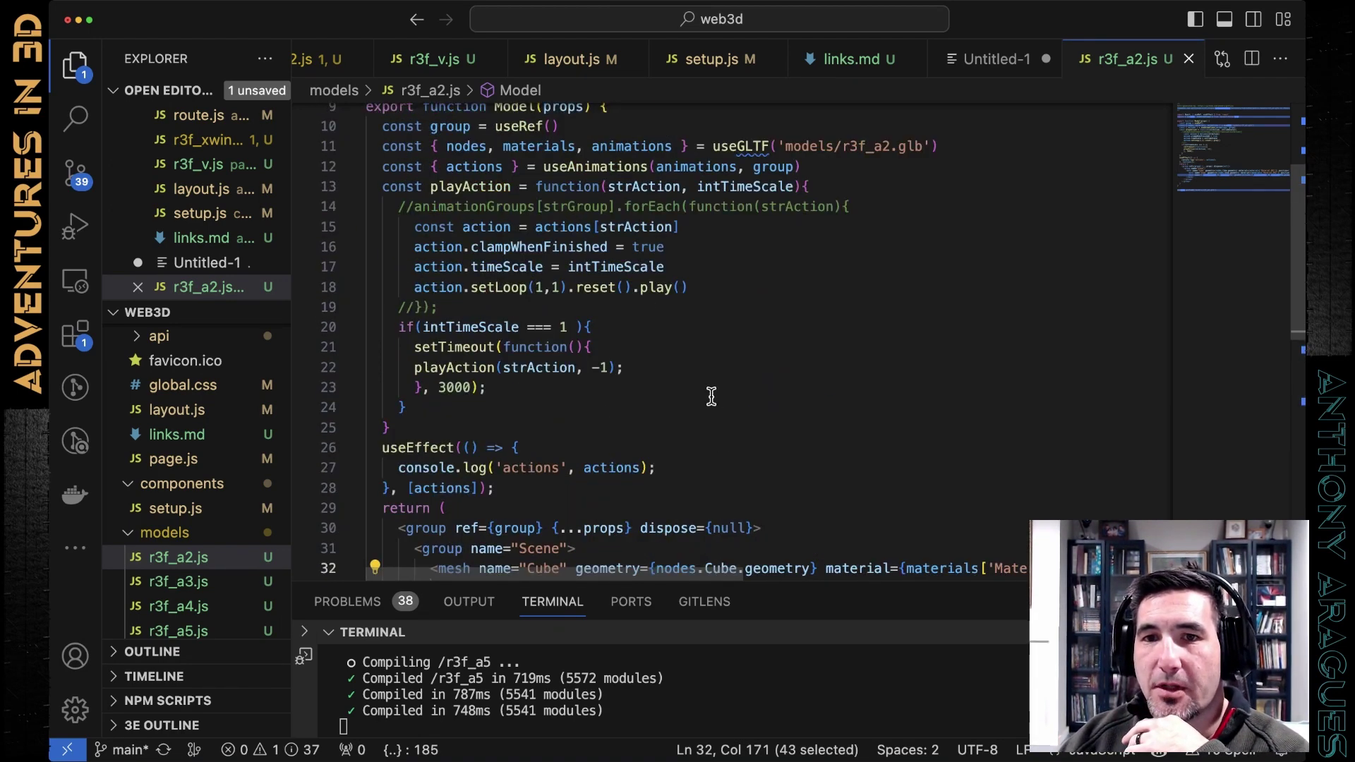
pyautogui.moveTo(382, 186); pyautogui.dragTo(423, 287)
pyautogui.hotkey('shift', 'Down')
pyautogui.hotkey('shift', 'Down')
pyautogui.hotkey('shift', 'Down')
pyautogui.hotkey('shift', 'Down')
pyautogui.hotkey('shift', 'Down')
pyautogui.hotkey('shift', 'Down')
pyautogui.hotkey('shift', 'Down')
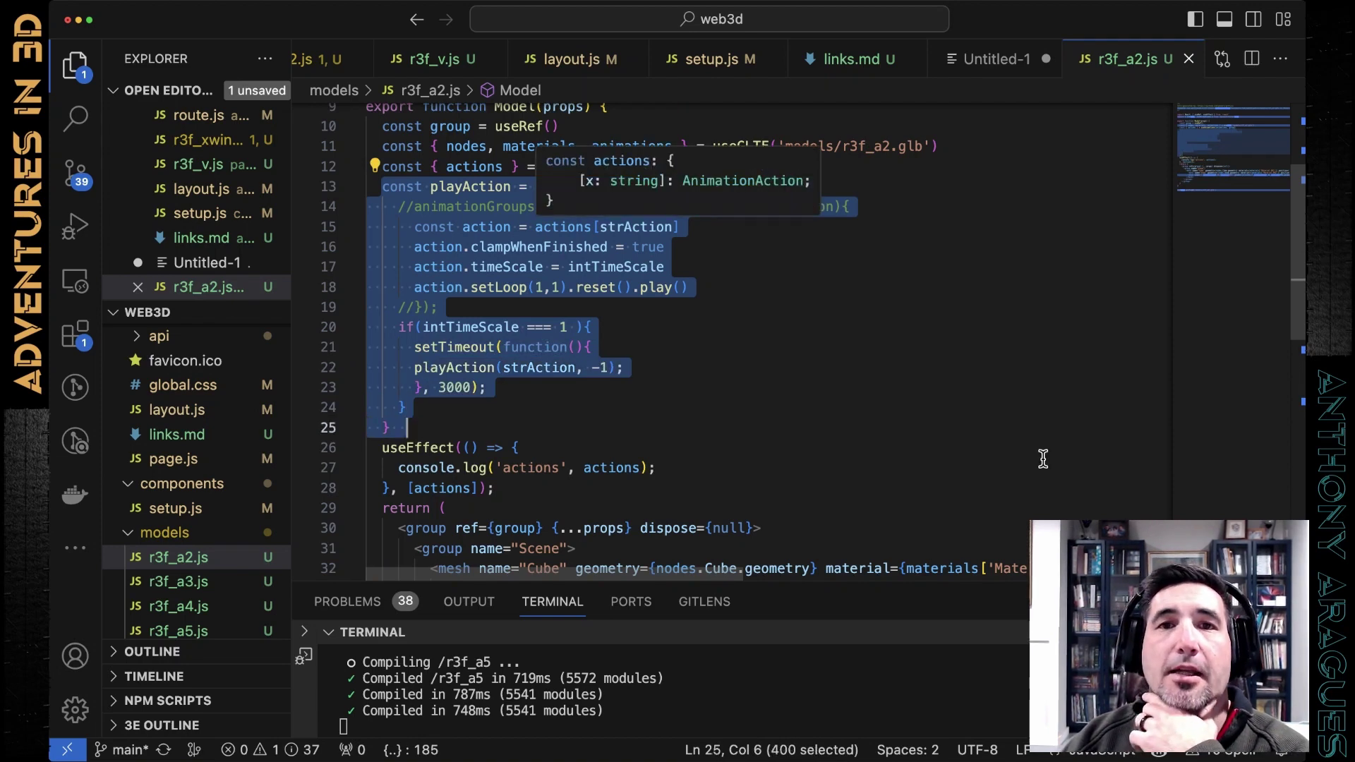
pyautogui.click(624, 368)
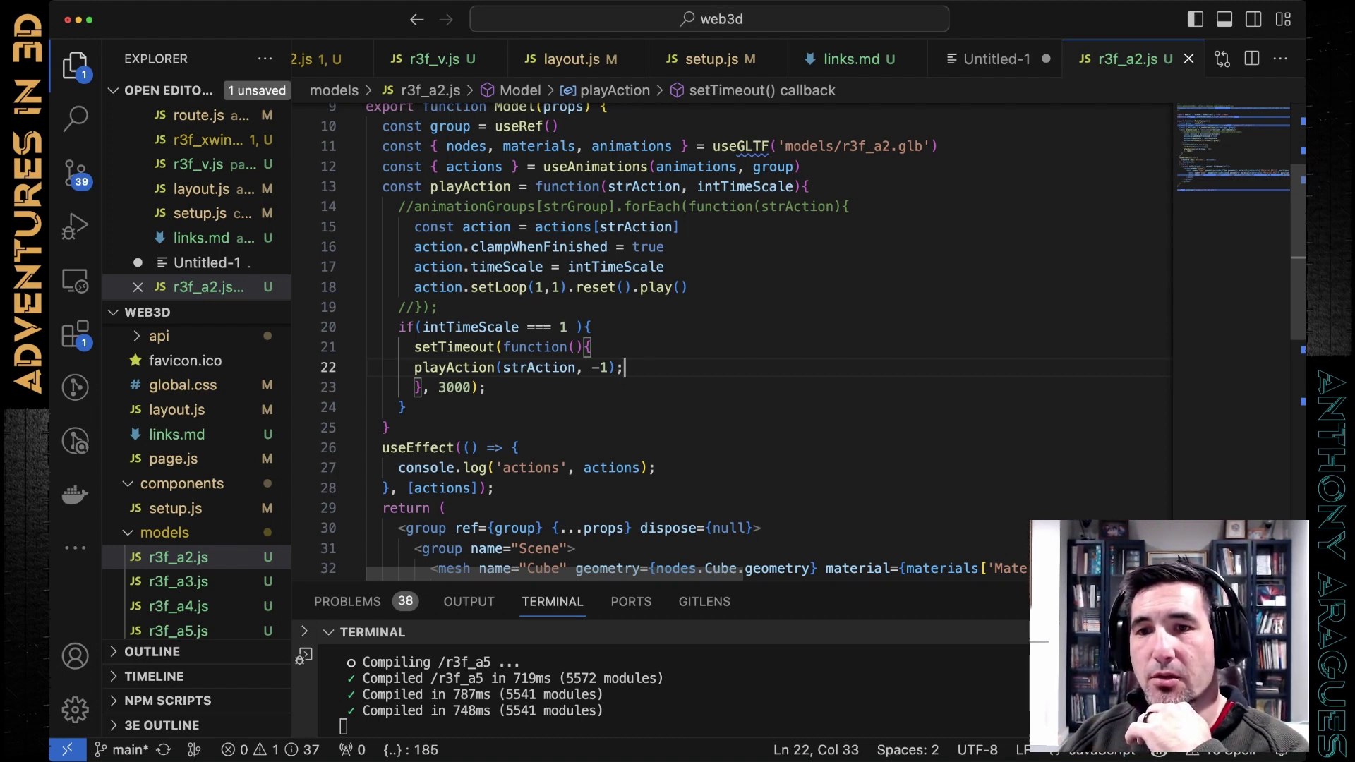
pyautogui.moveTo(407, 427); pyautogui.dragTo(381, 187)
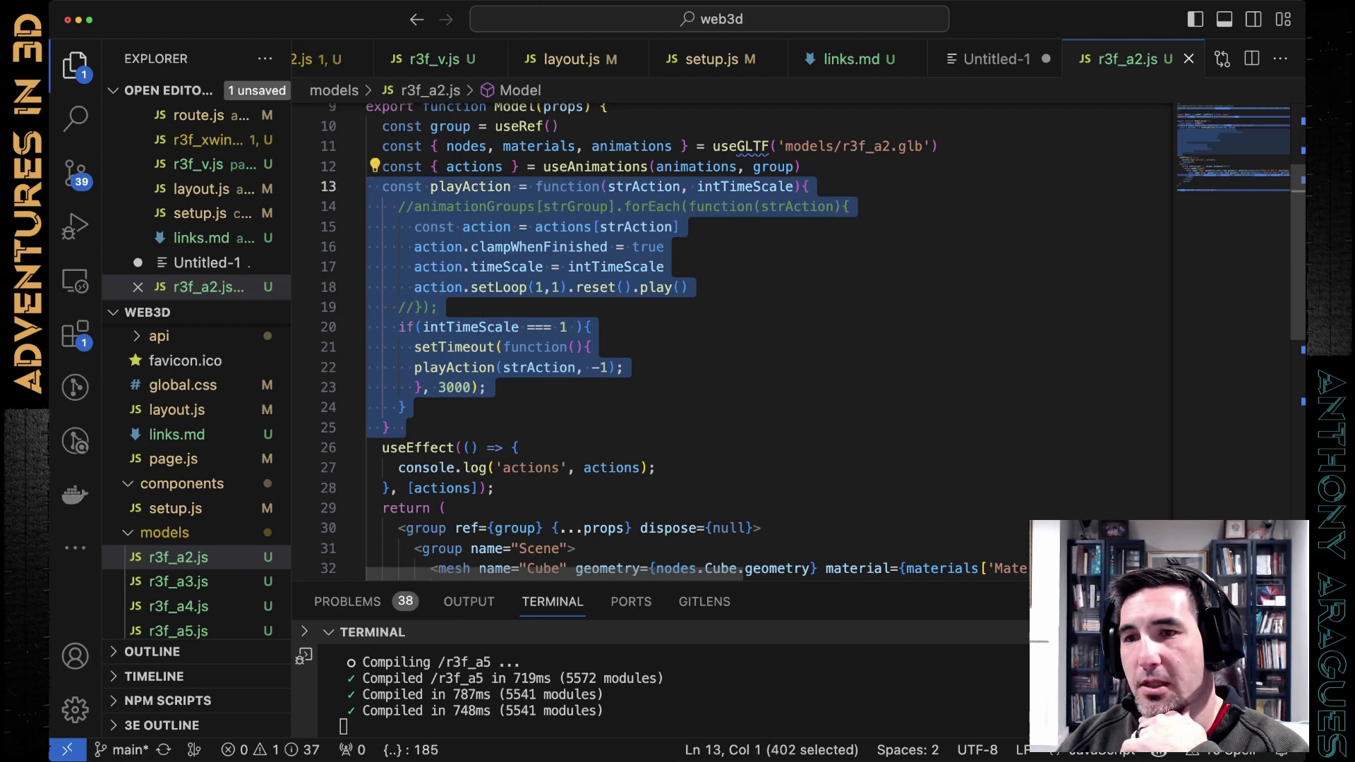
pyautogui.click(594, 347)
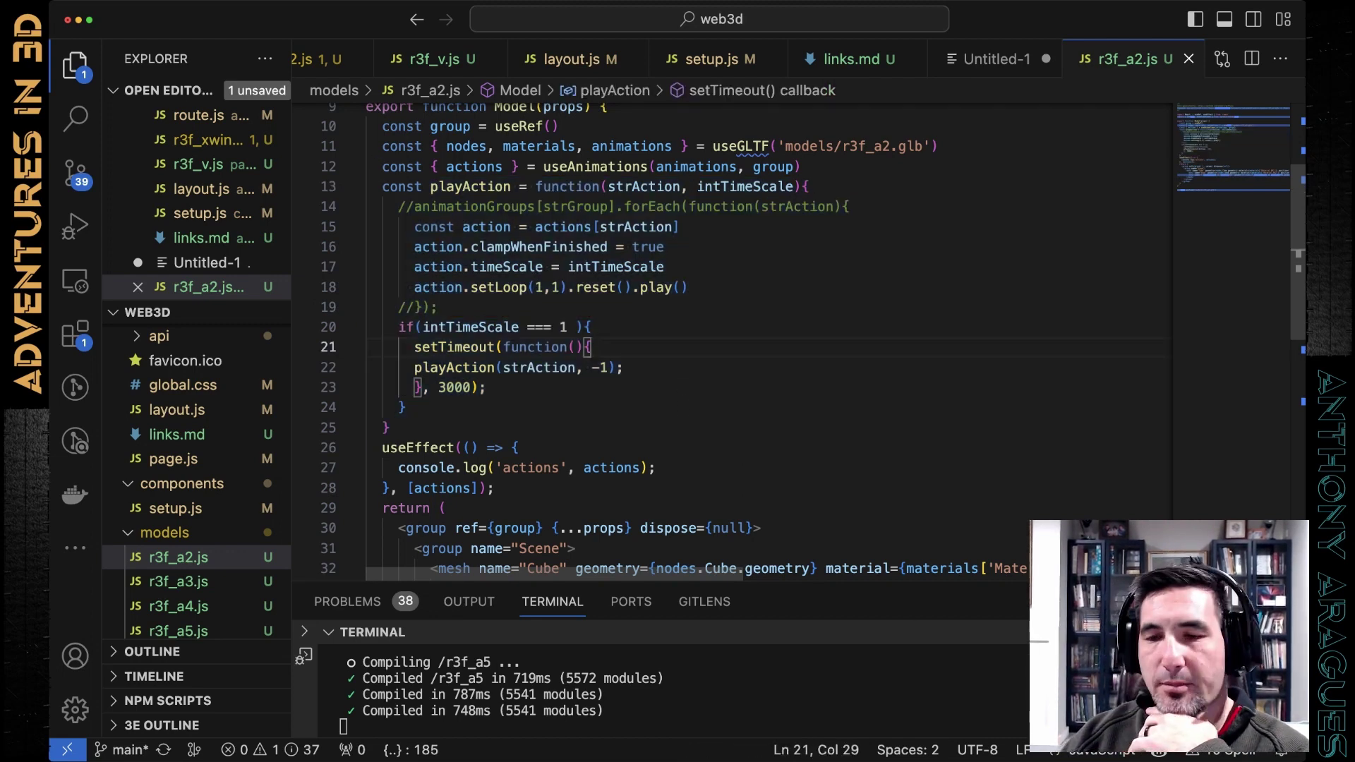
# - Compare playAction's strAction and intTimeScale parameters with the Cube and knob meshes in the returned scene markup
pyautogui.scroll(-3, 734, 338)
pyautogui.scroll(3, 733, 339)
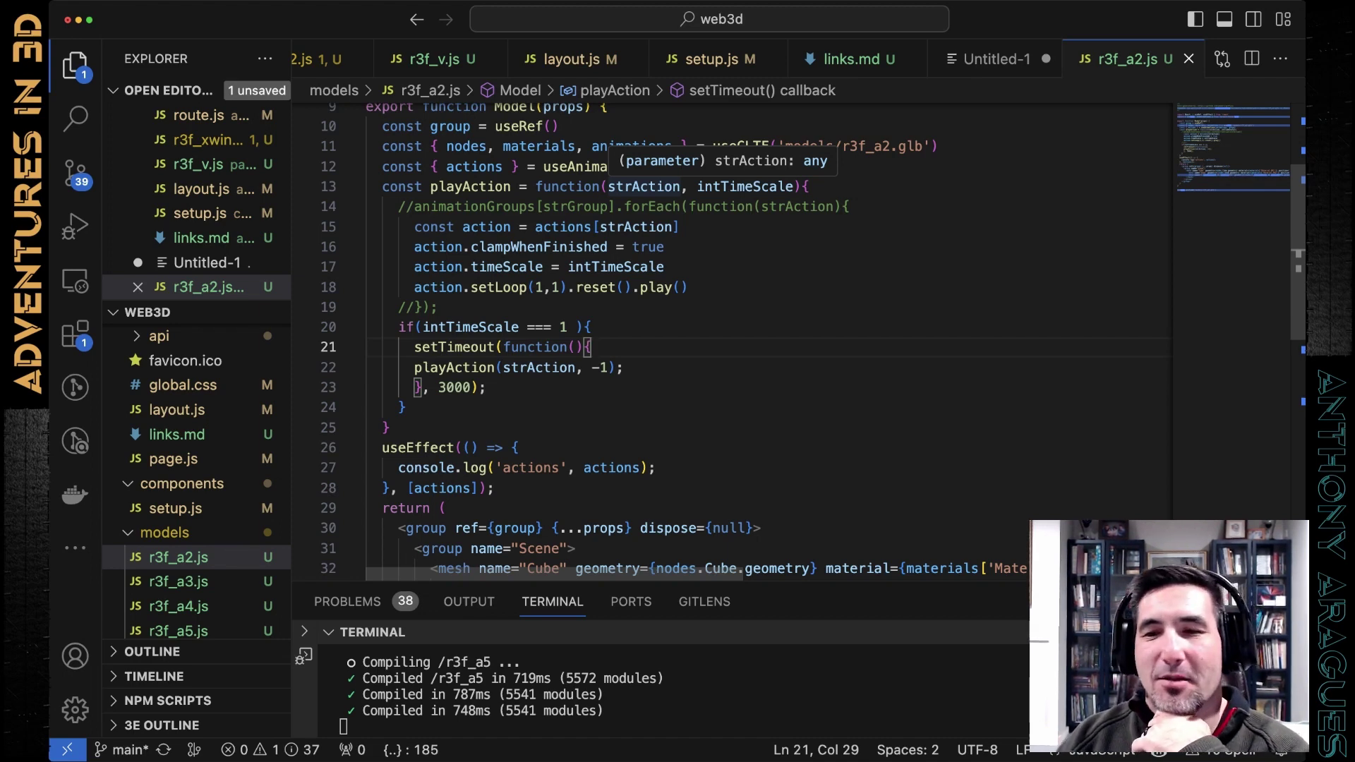
pyautogui.scroll(-3, 705, 339)
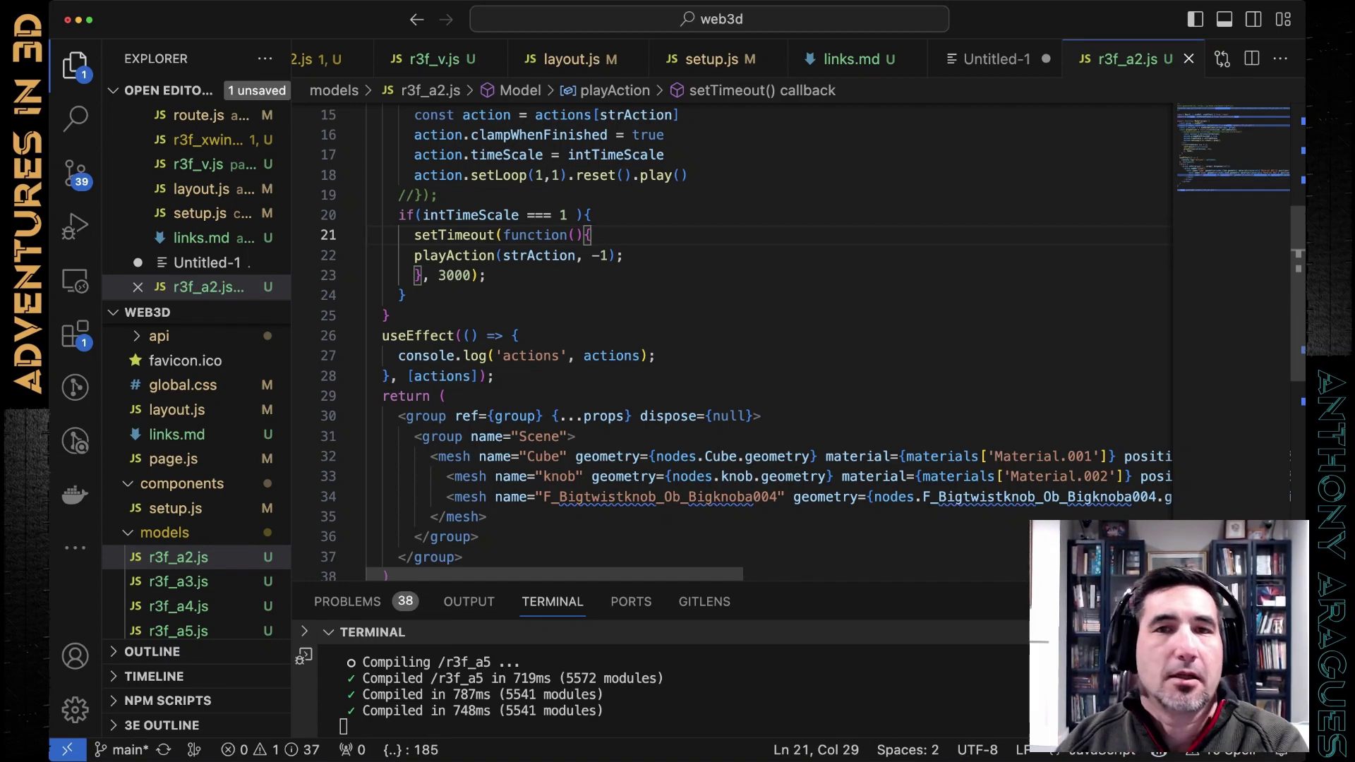
pyautogui.scroll(3, 706, 338)
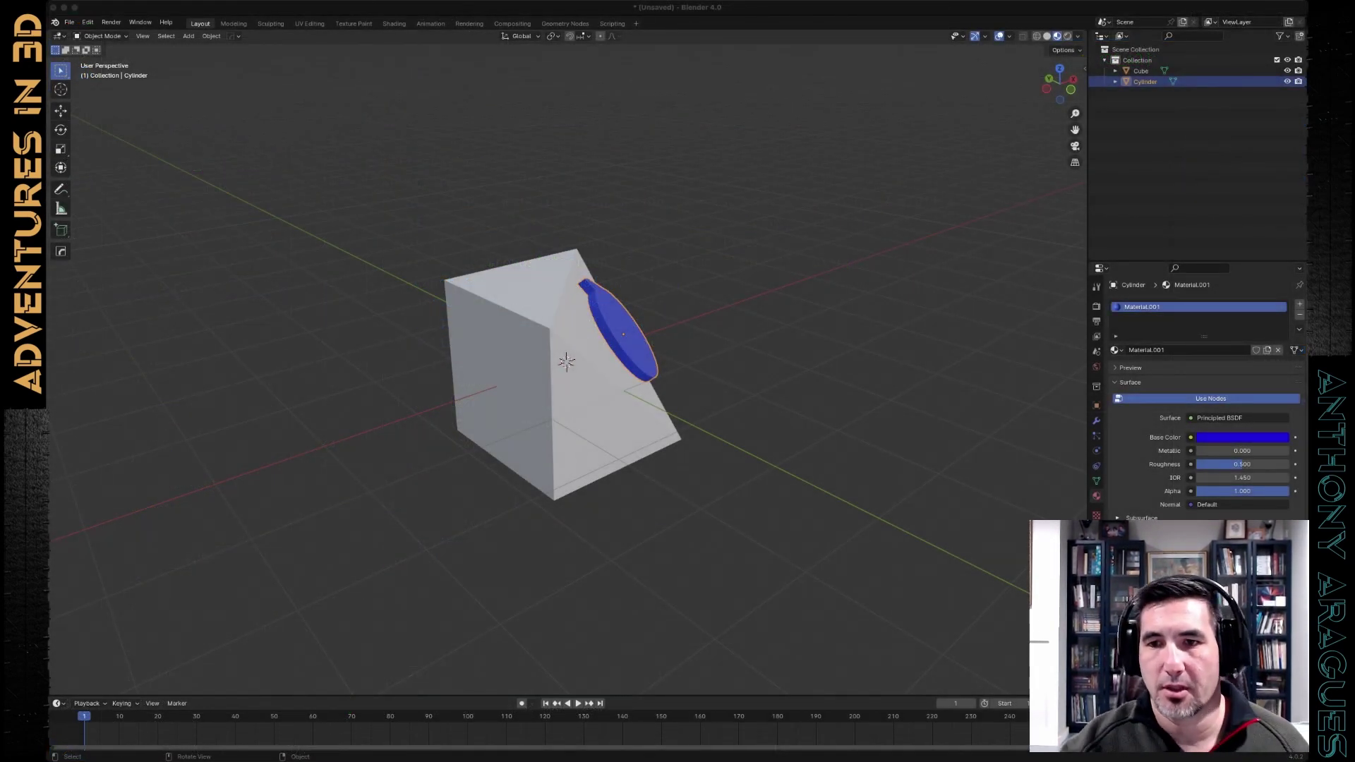
# - Switch to the Blender scene and parent the blue cylinder to the cube with the Object option
pyautogui.moveTo(705, 451); pyautogui.dragTo(660, 462, button='middle')
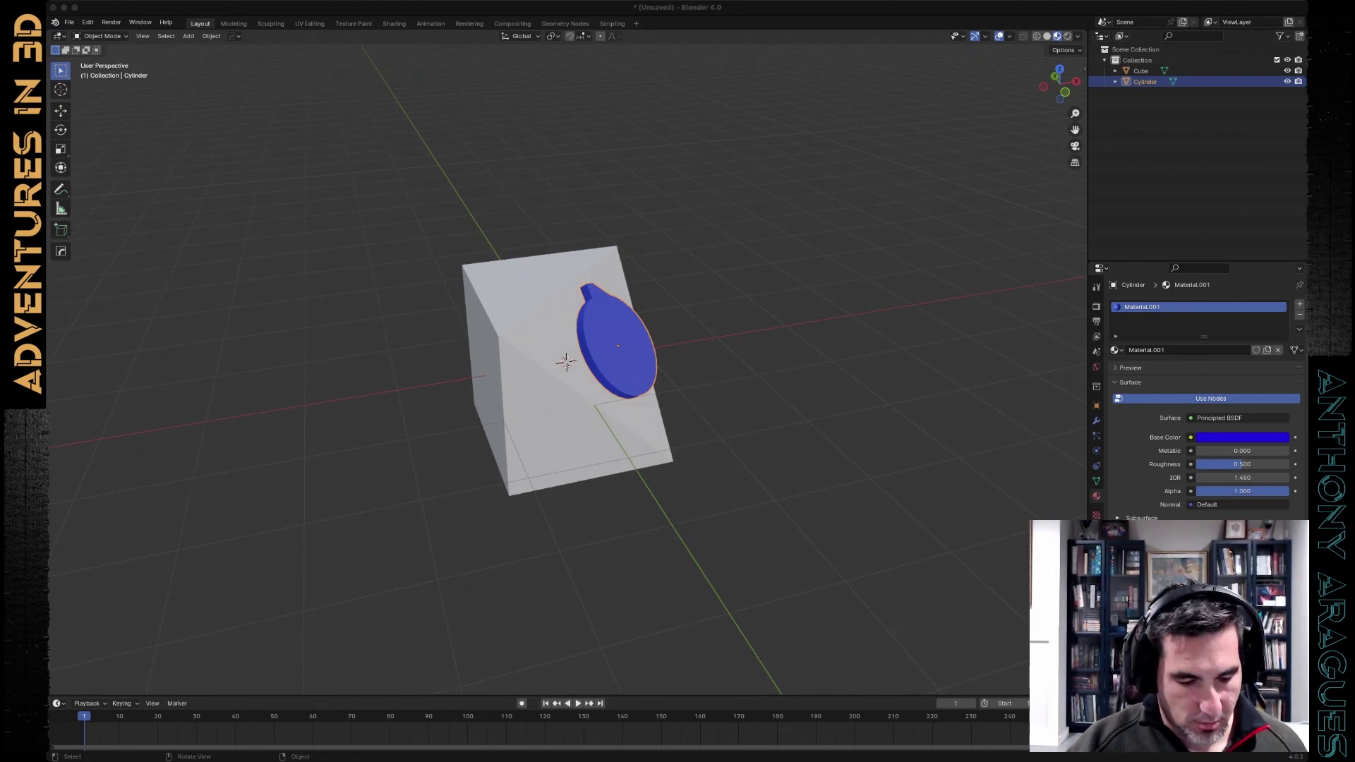
pyautogui.keyDown('shift'); pyautogui.click(566, 361); pyautogui.keyUp('shift')
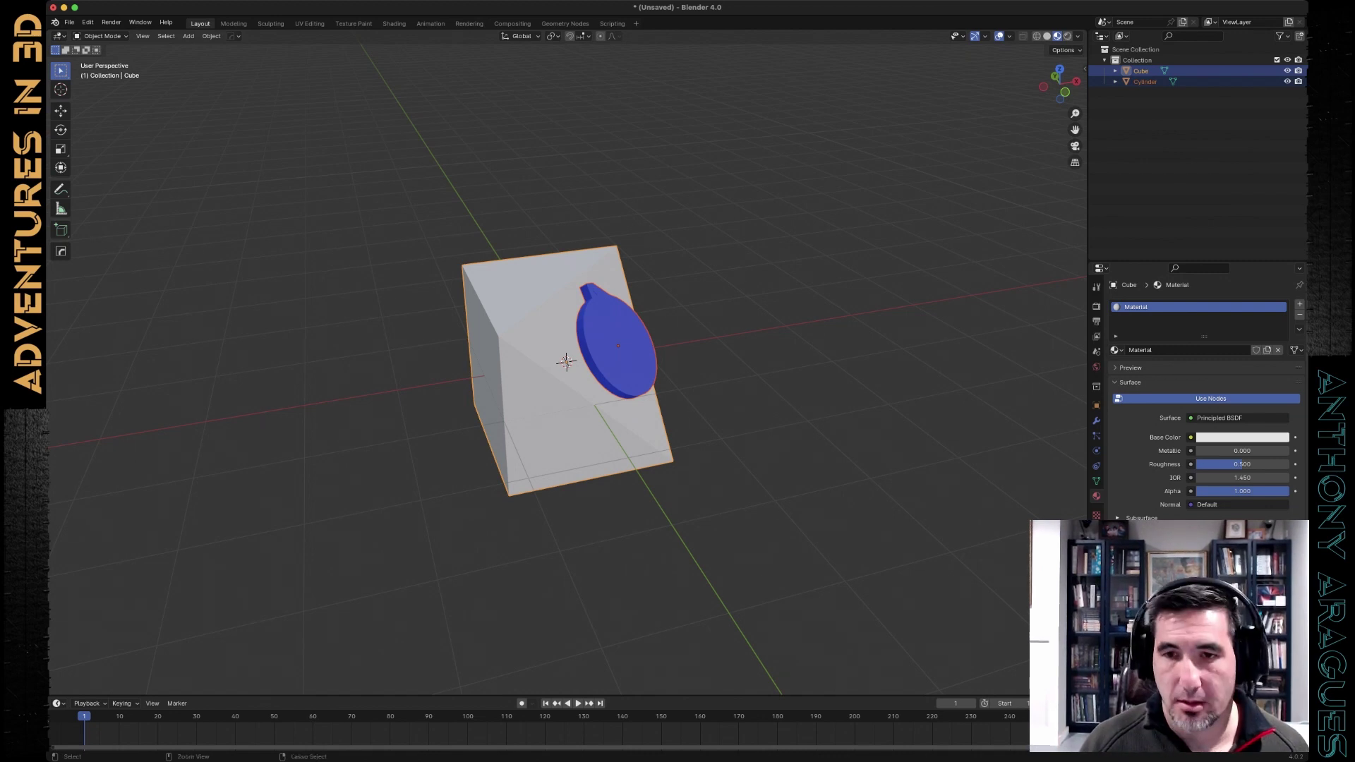
pyautogui.hotkey('ctrl', 'p')
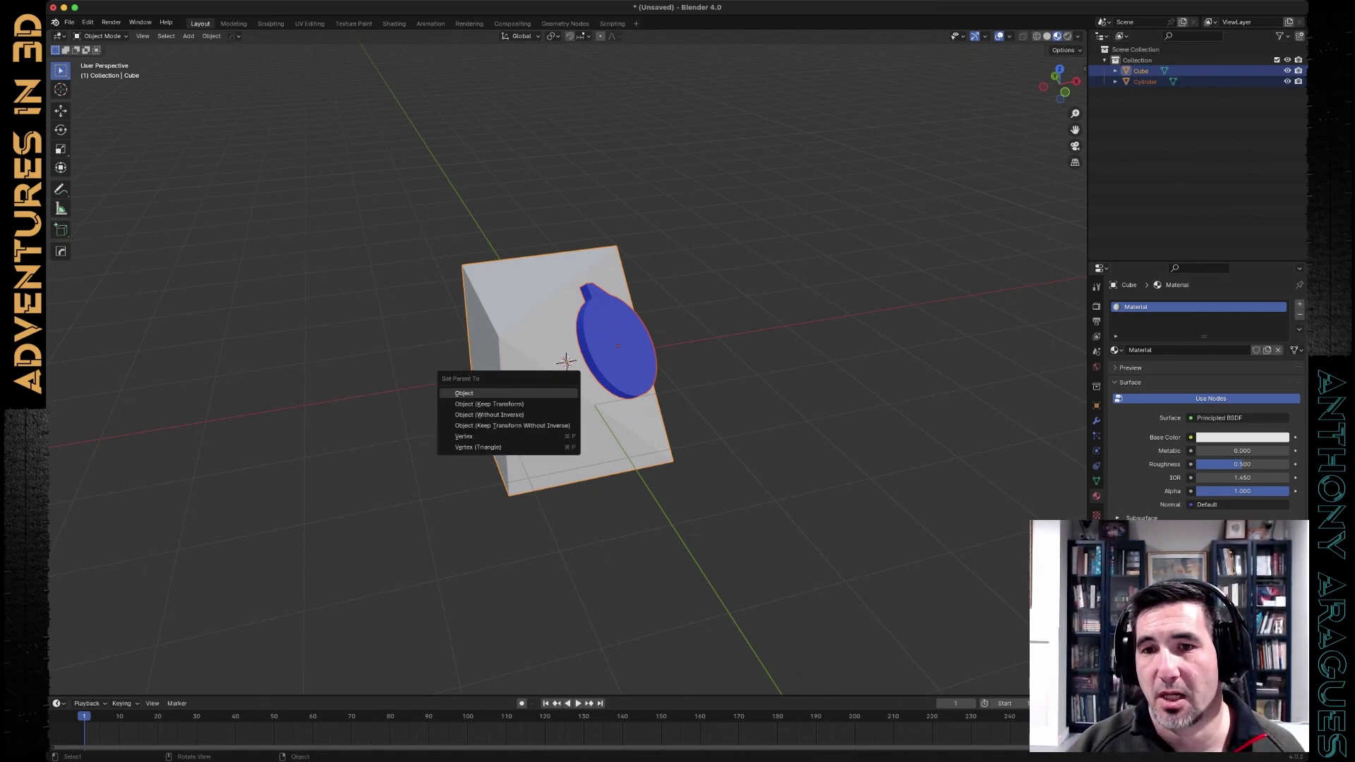
pyautogui.press('Return')
pyautogui.moveTo(635, 367); pyautogui.dragTo(565, 368, button='middle')
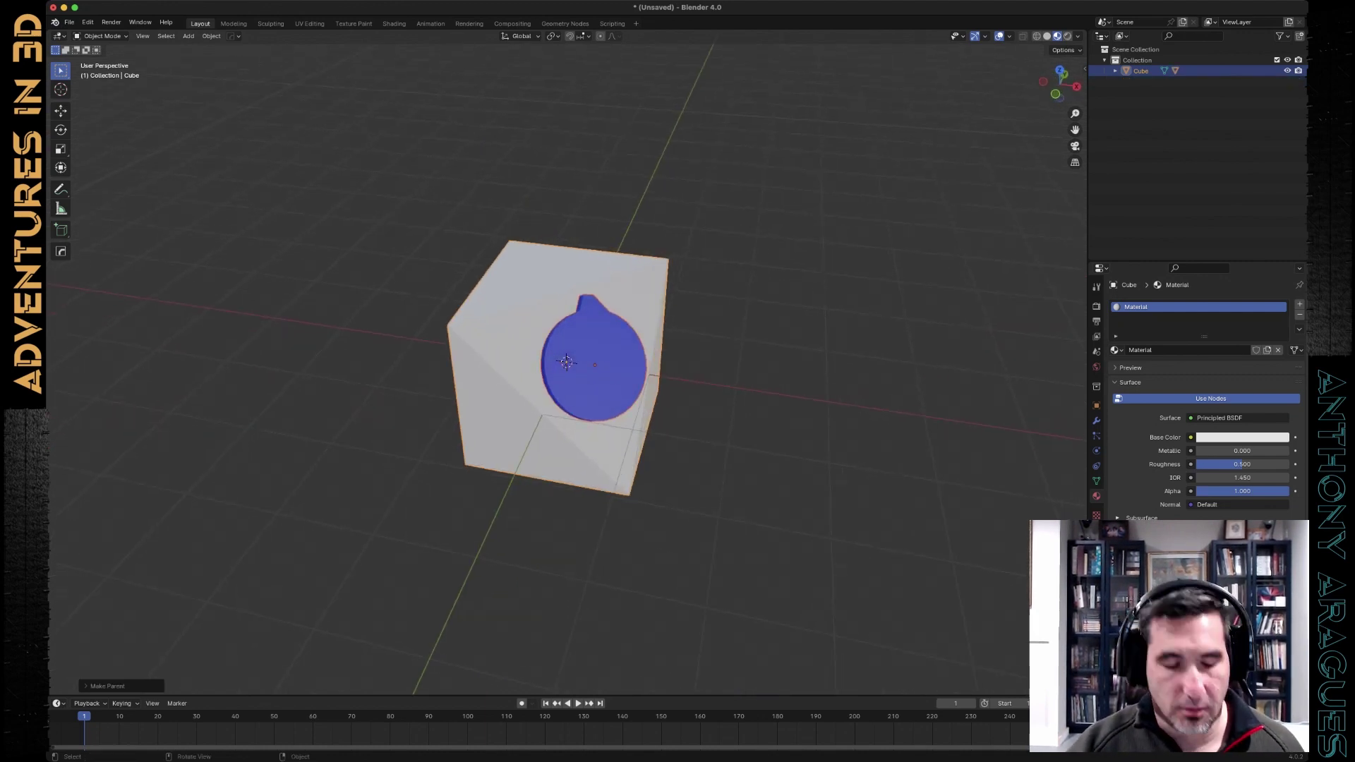
# - Reselect the blue cylinder with the cube as active object and parent it again using Object (Keep Transform)
pyautogui.click(595, 367)
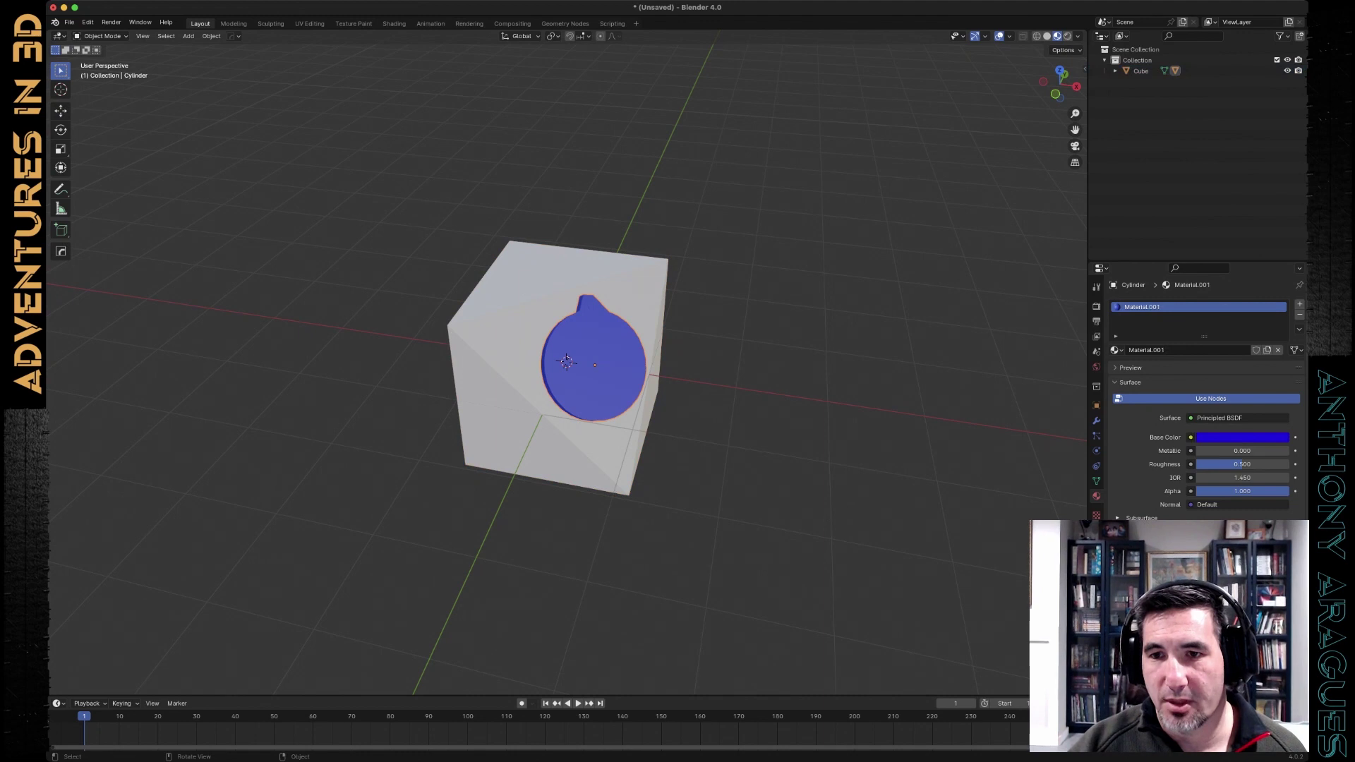
pyautogui.click(1140, 71)
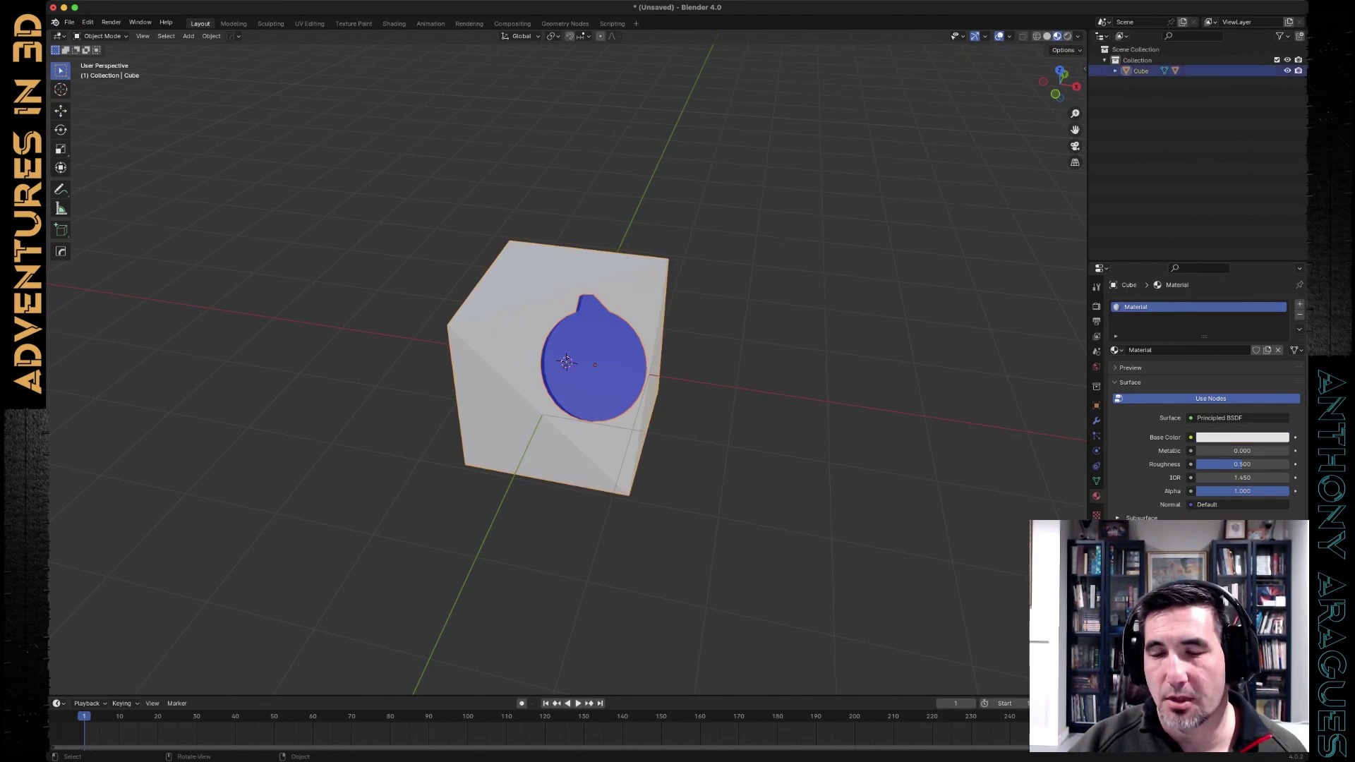
pyautogui.hotkey('alt', 'a')
pyautogui.press(']')
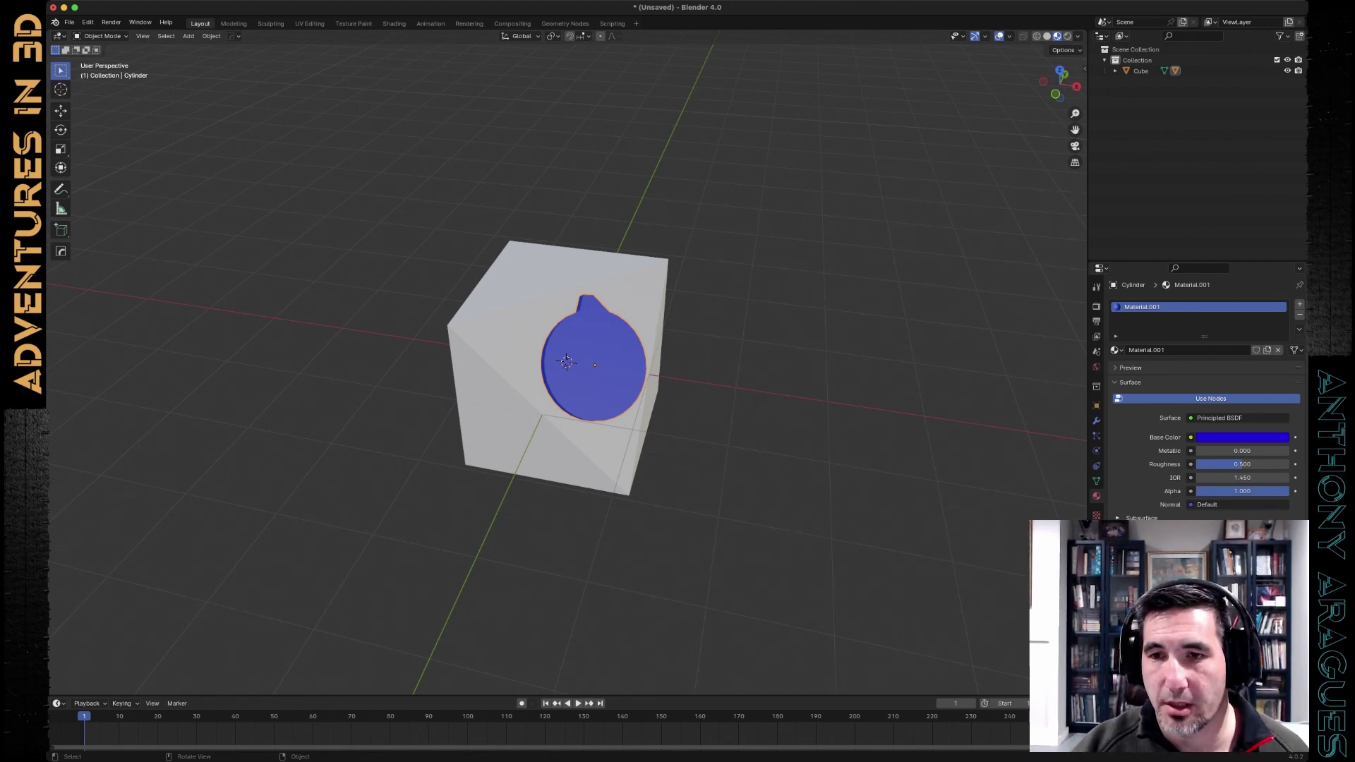
pyautogui.moveTo(566, 361)
pyautogui.mouseDown(button='middle')
pyautogui.moveTo(550, 360)
pyautogui.moveTo(566, 362)
pyautogui.mouseUp(button='middle')
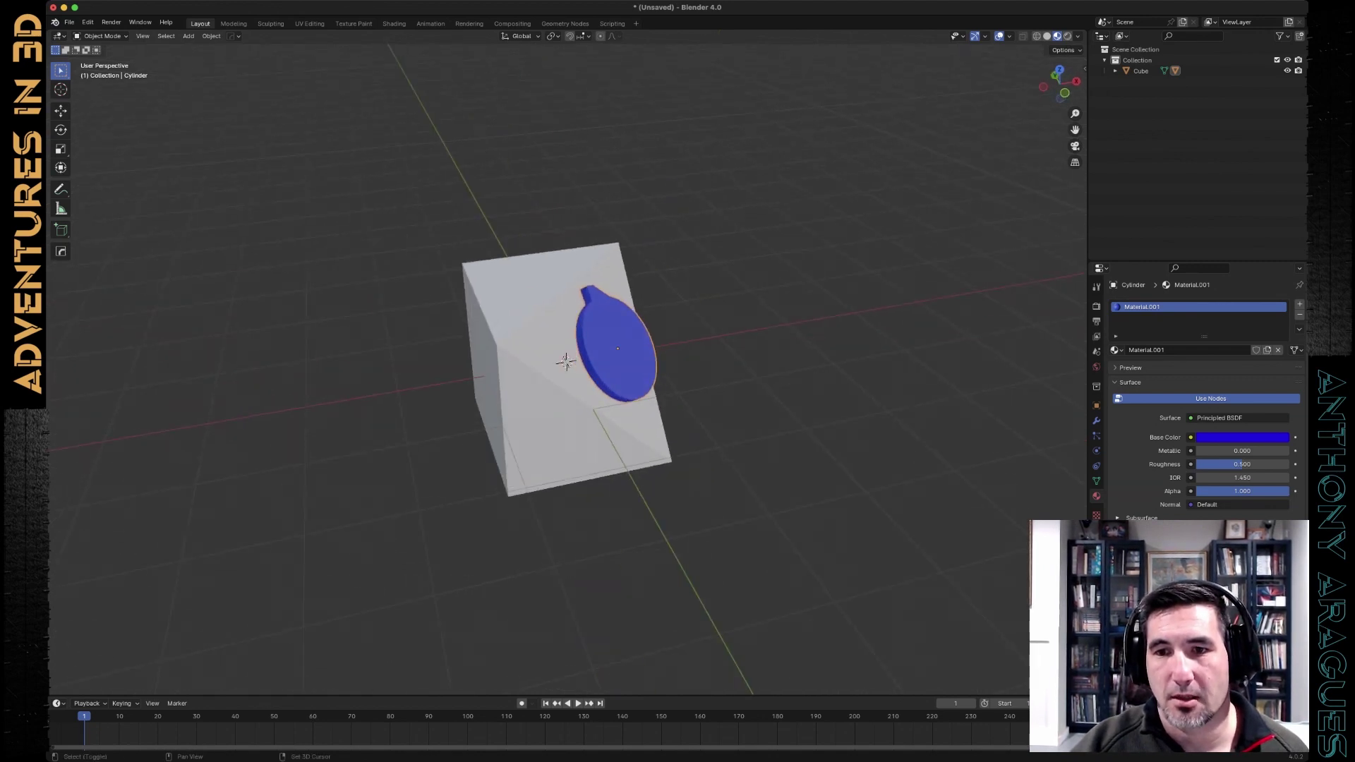
pyautogui.keyDown('shift'); pyautogui.click(566, 361); pyautogui.keyUp('shift')
pyautogui.hotkey('ctrl', 'p')
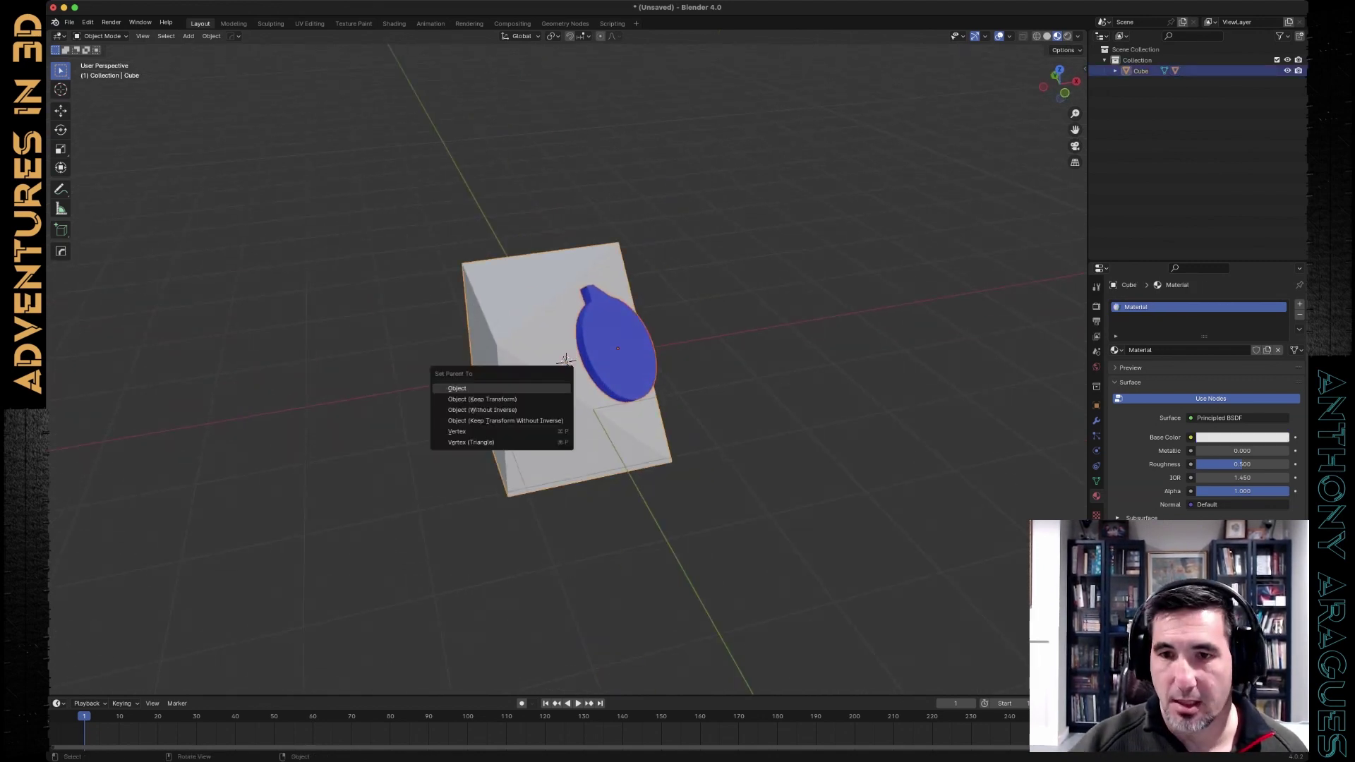
pyautogui.press('Down')
pyautogui.press('Return')
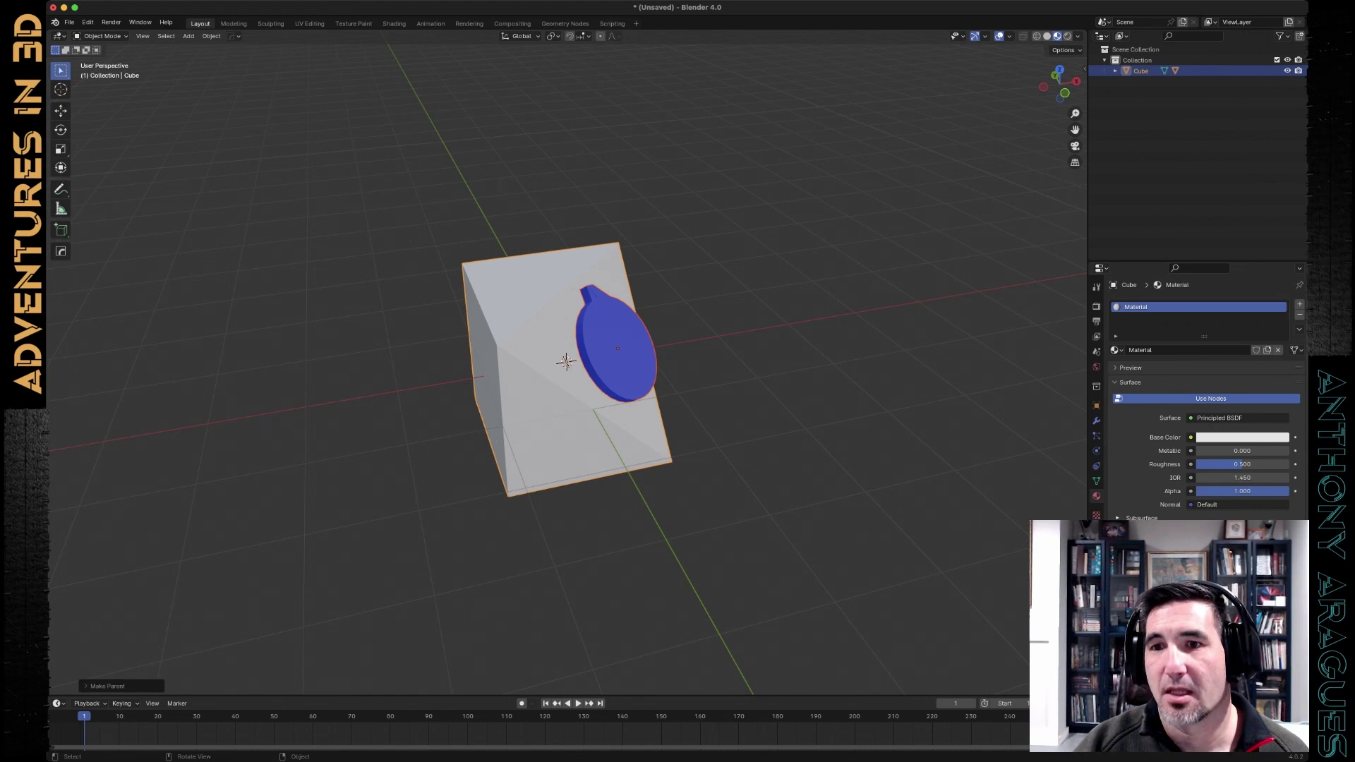